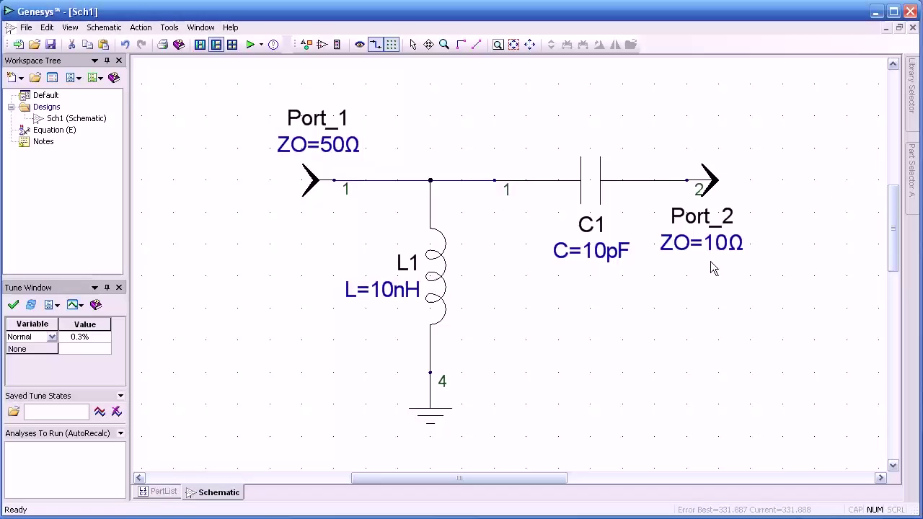
Review Port_2's properties, confirming ZO remains 10 Ω, and close without changes.
{"action": "left_click", "coordinate": [713, 181]}
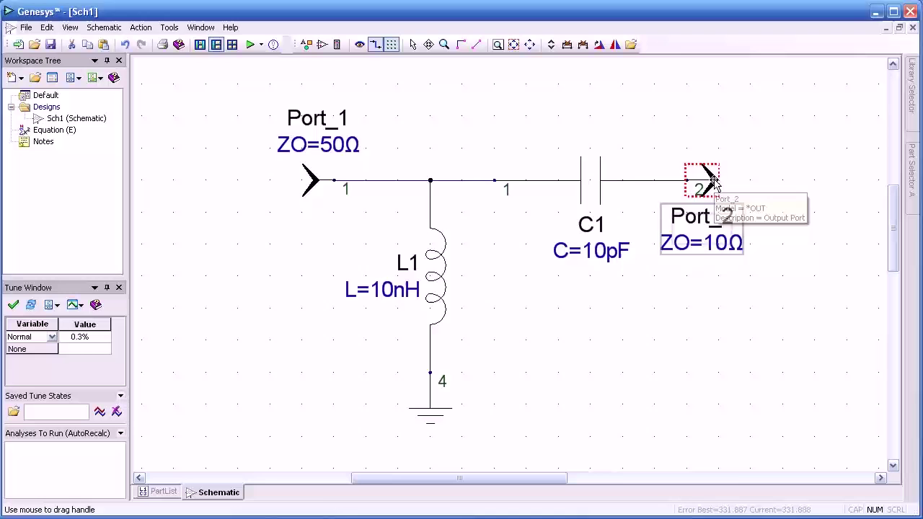
{"action": "double_click", "coordinate": [712, 181]}
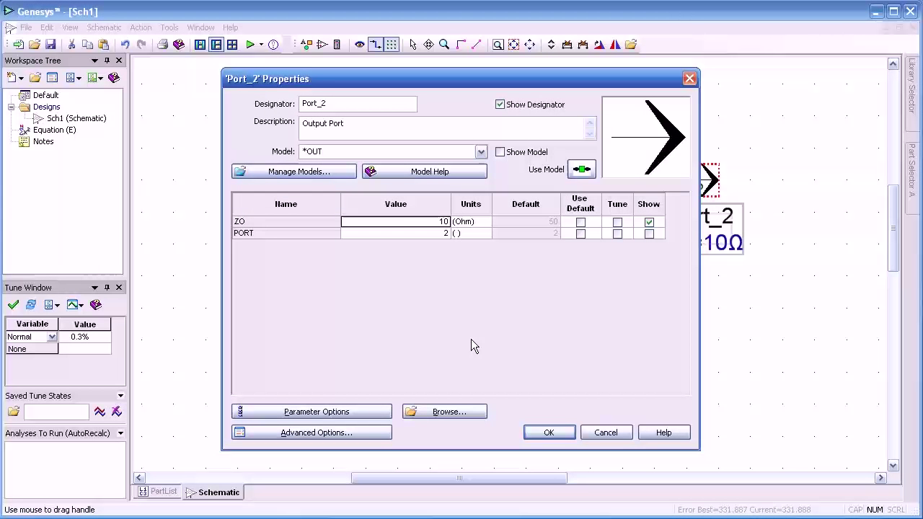
{"action": "left_click", "coordinate": [549, 432]}
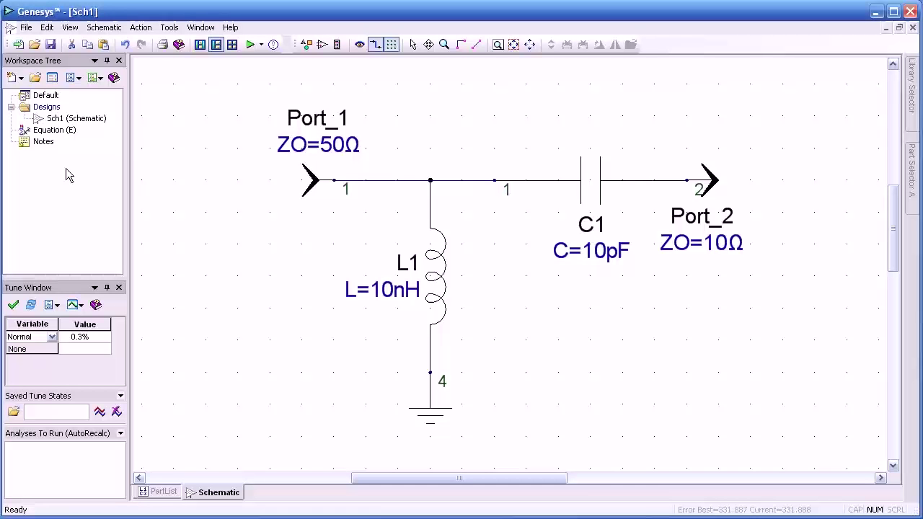
Attempt to add a parameter sweep and dismiss the missing tunable parameters error.
{"action": "left_click", "coordinate": [20, 77]}
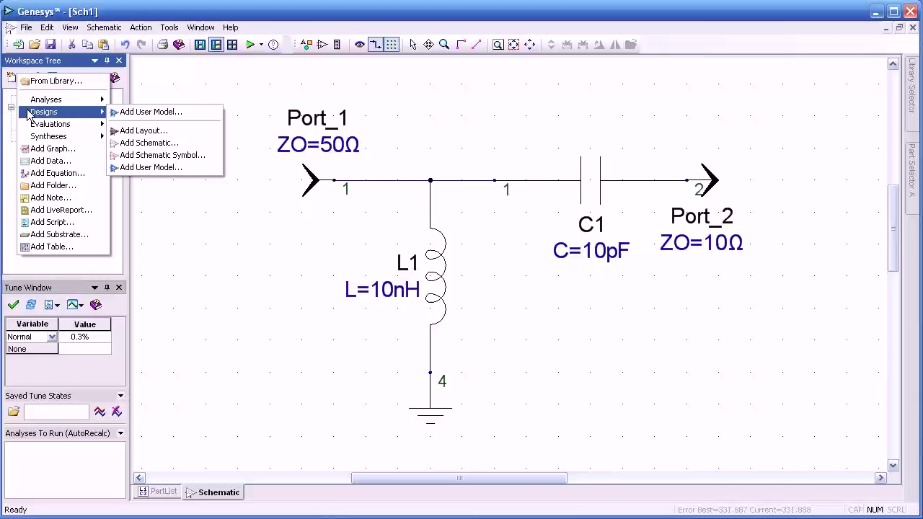
{"action": "mouse_move", "coordinate": [34, 126]}
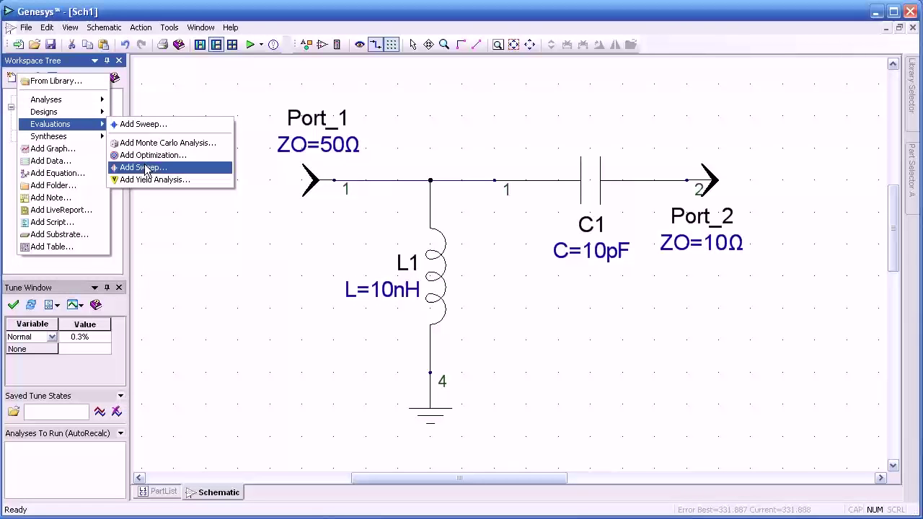
{"action": "left_click", "coordinate": [148, 125]}
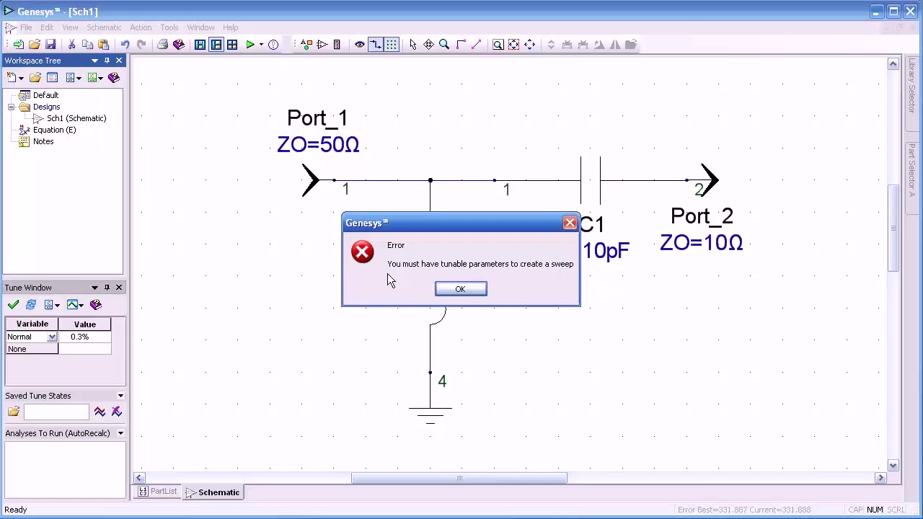
{"action": "left_click", "coordinate": [458, 290]}
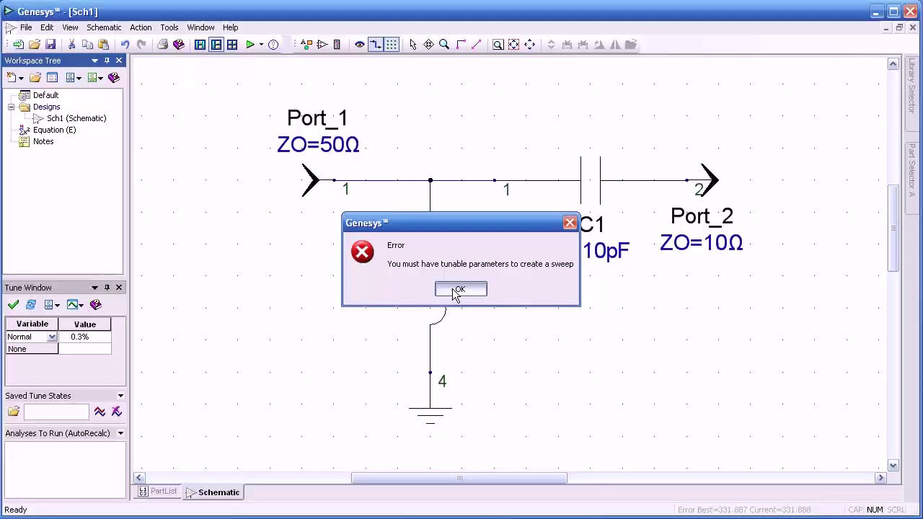
Make capacitor C1's capacitance C tunable, creating tune variable C1.C = 10.
{"action": "double_click", "coordinate": [581, 189]}
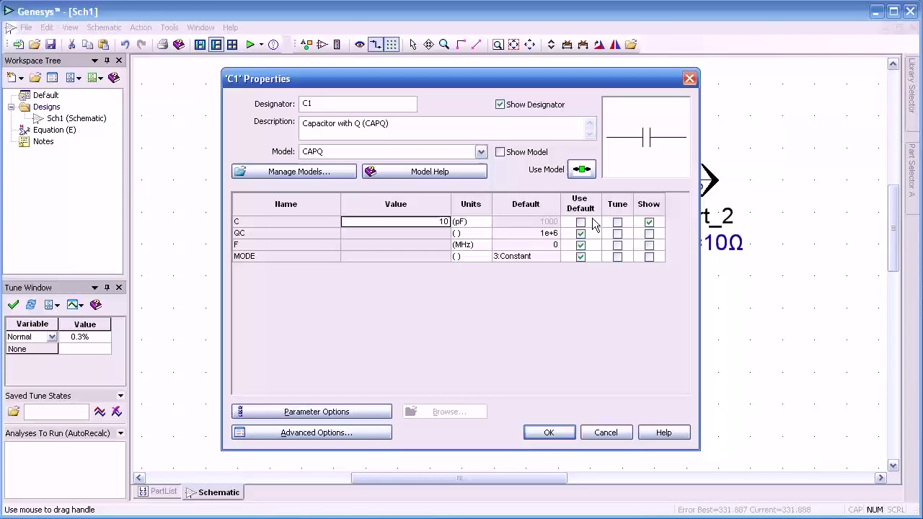
{"action": "left_click", "coordinate": [617, 222]}
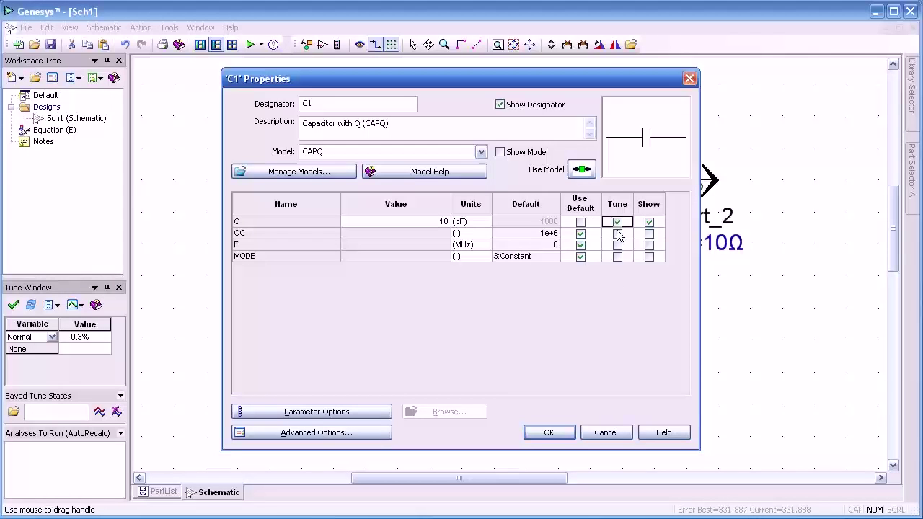
{"action": "left_click", "coordinate": [555, 433]}
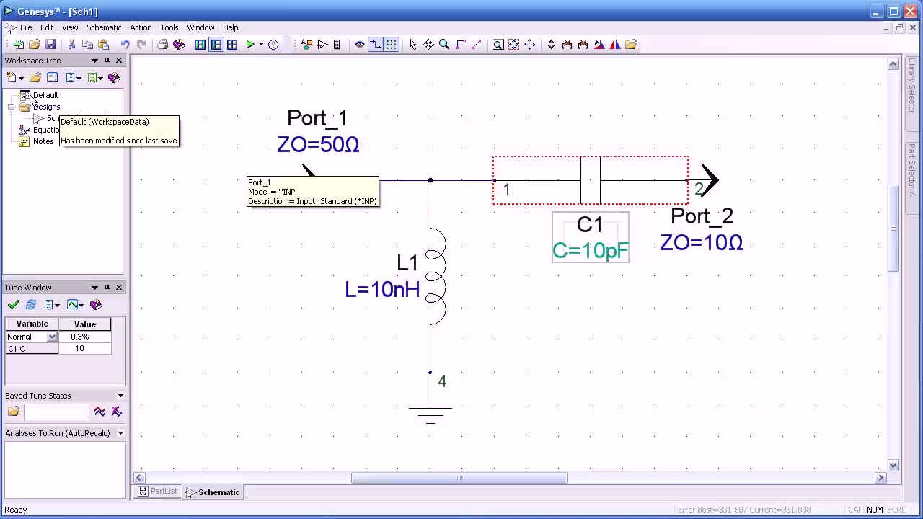
Retry adding a parameter sweep and dismiss the no analyses error.
{"action": "left_click", "coordinate": [20, 80]}
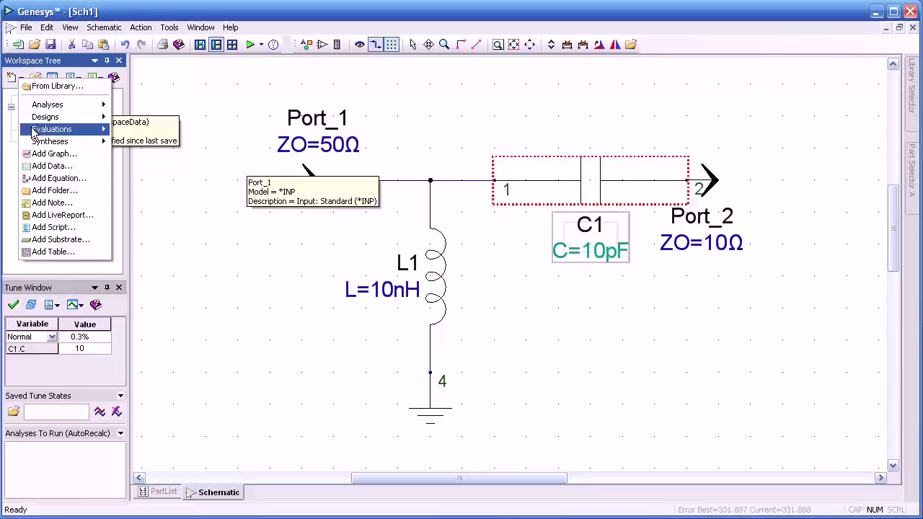
{"action": "mouse_move", "coordinate": [79, 135]}
{"action": "left_click", "coordinate": [141, 130]}
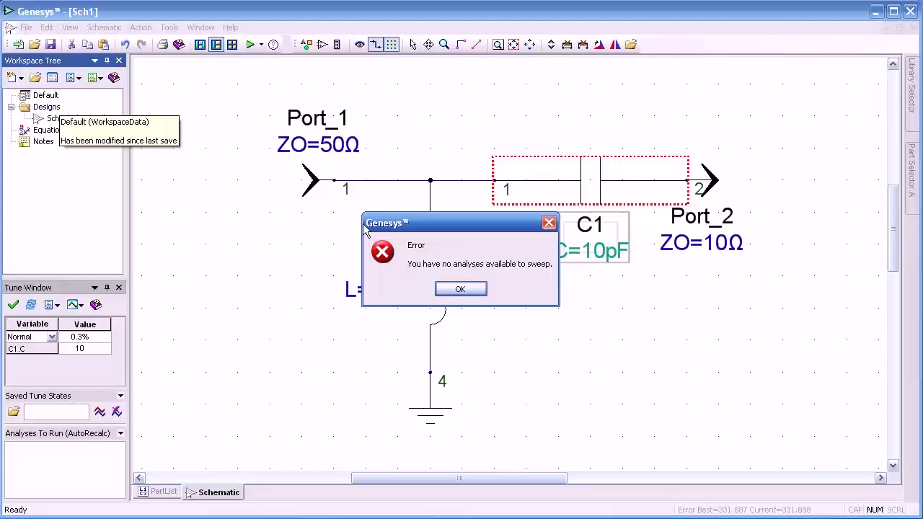
{"action": "left_click", "coordinate": [471, 290]}
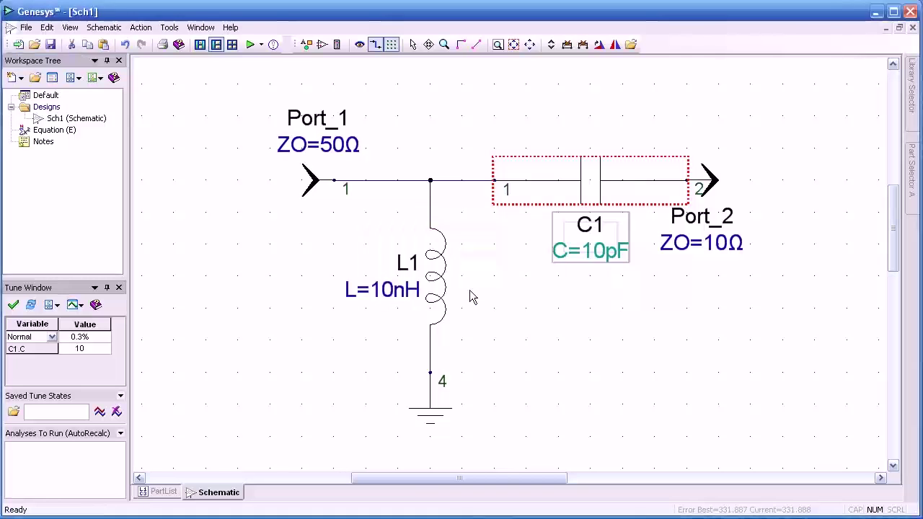
Add linear analysis Linear1 sweeping 100 to 1000 MHz with 101 points.
{"action": "left_click", "coordinate": [21, 78]}
{"action": "mouse_move", "coordinate": [51, 105]}
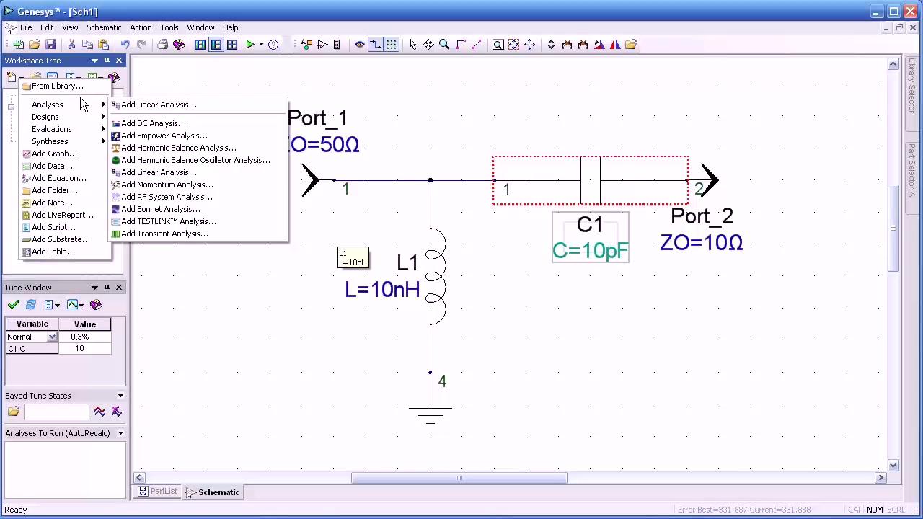
{"action": "left_click", "coordinate": [133, 107]}
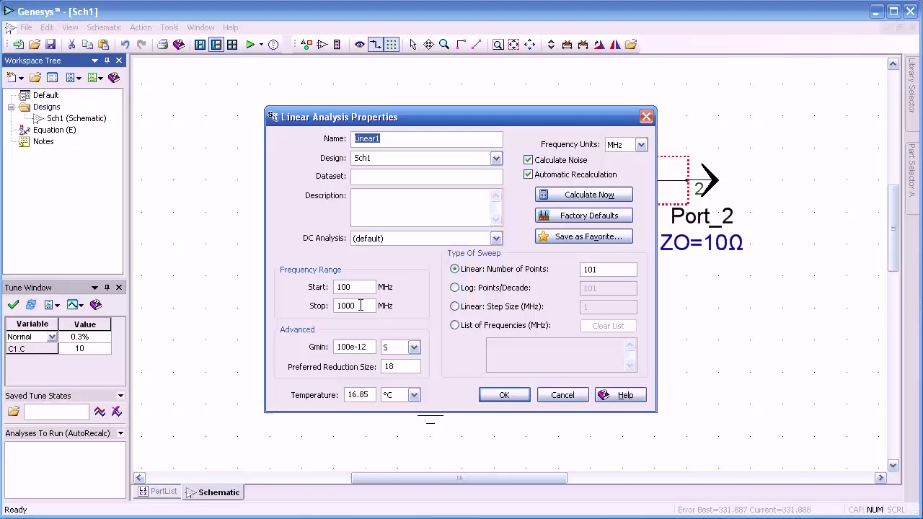
{"action": "left_click", "coordinate": [504, 395]}
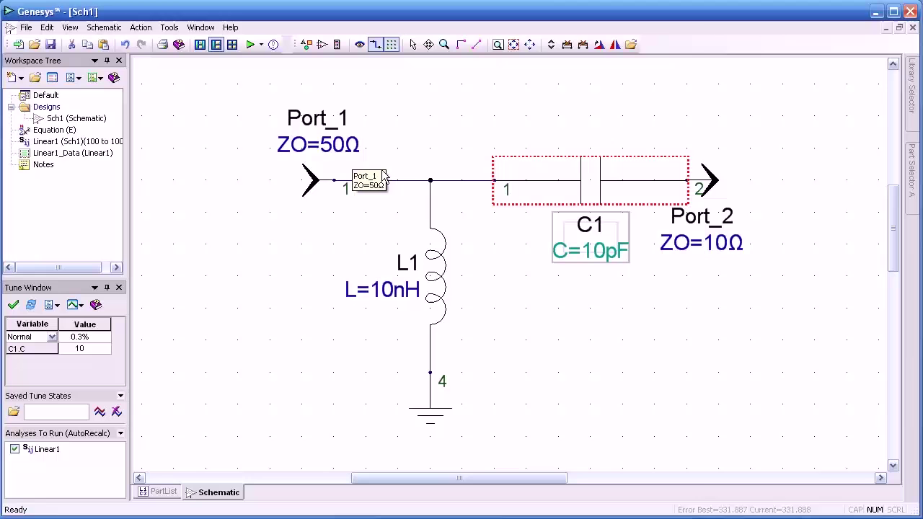
{"action": "left_click", "coordinate": [482, 135]}
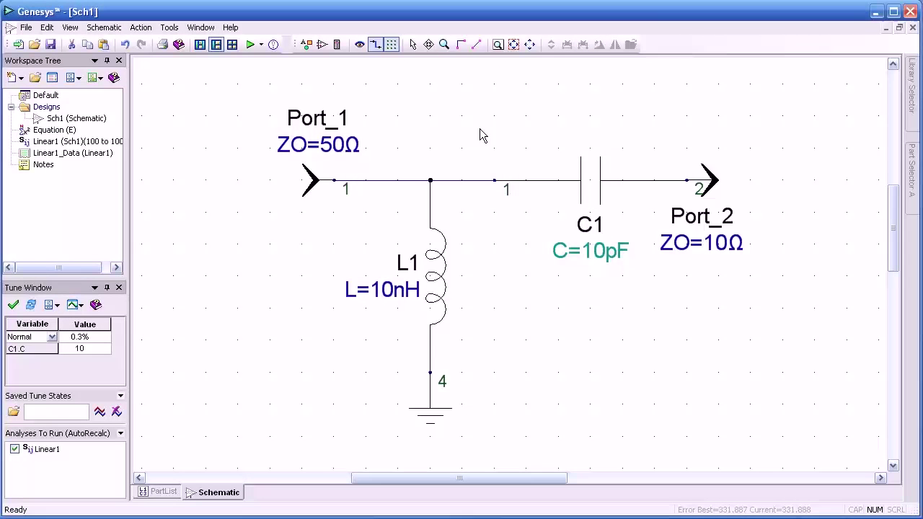
Create graphs of S[2,1] from Port_2 and S[1,1] from Port_1 beside the schematic.
{"action": "right_click", "coordinate": [713, 189]}
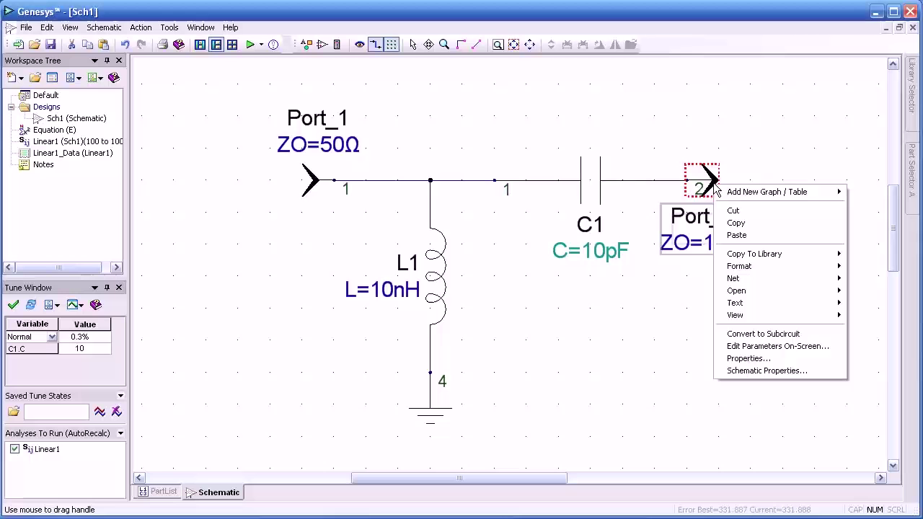
{"action": "mouse_move", "coordinate": [728, 192]}
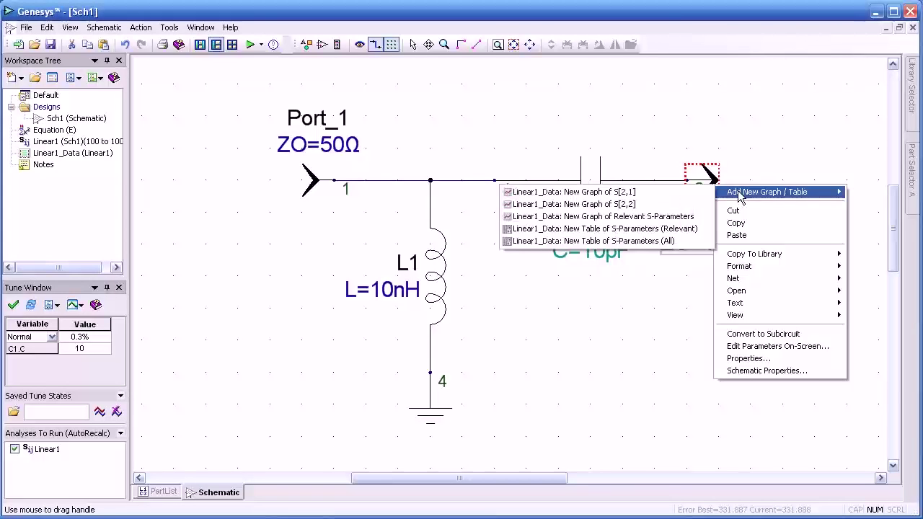
{"action": "left_click", "coordinate": [667, 194]}
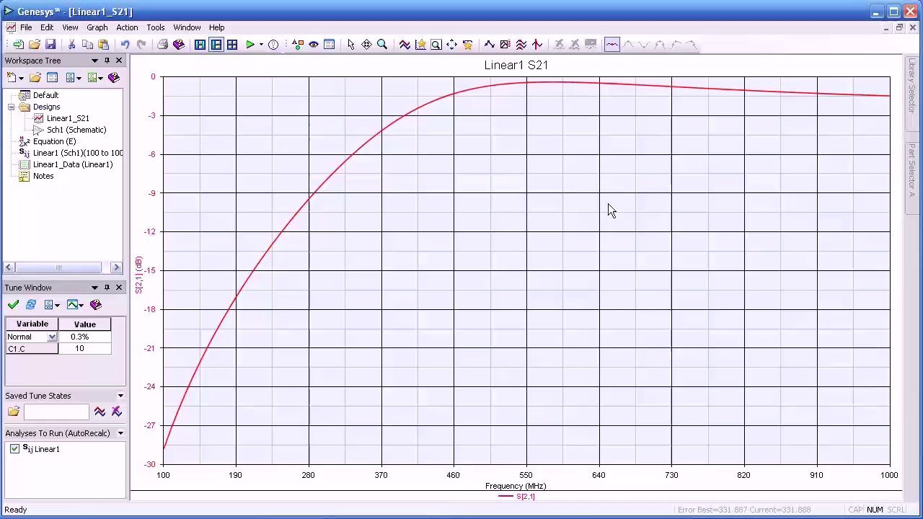
{"action": "left_click", "coordinate": [898, 27]}
{"action": "left_click_drag", "start_coordinate": [635, 148], "coordinate": [629, 209]}
{"action": "right_click", "coordinate": [286, 187]}
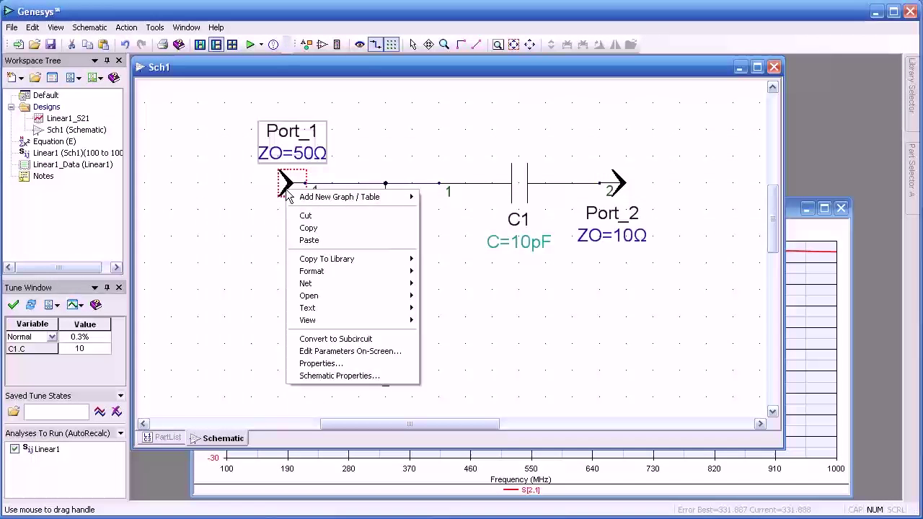
{"action": "mouse_move", "coordinate": [304, 199]}
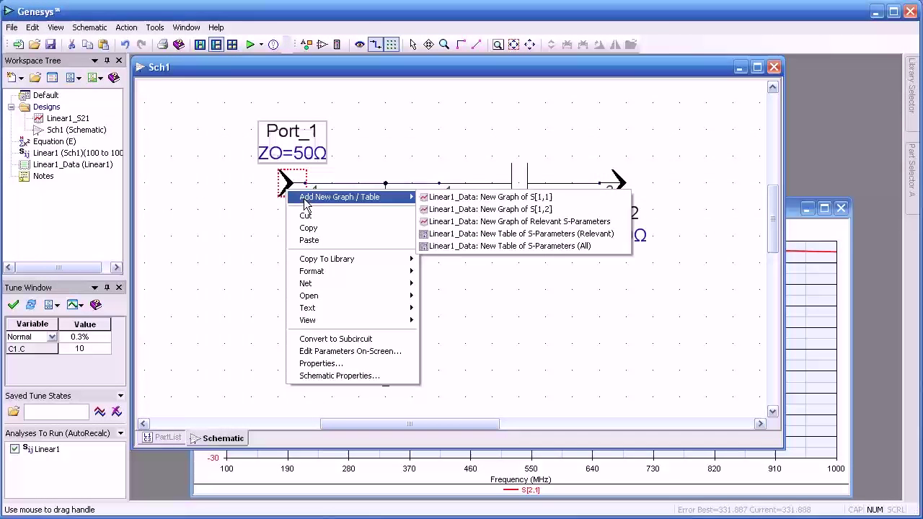
{"action": "left_click", "coordinate": [439, 197]}
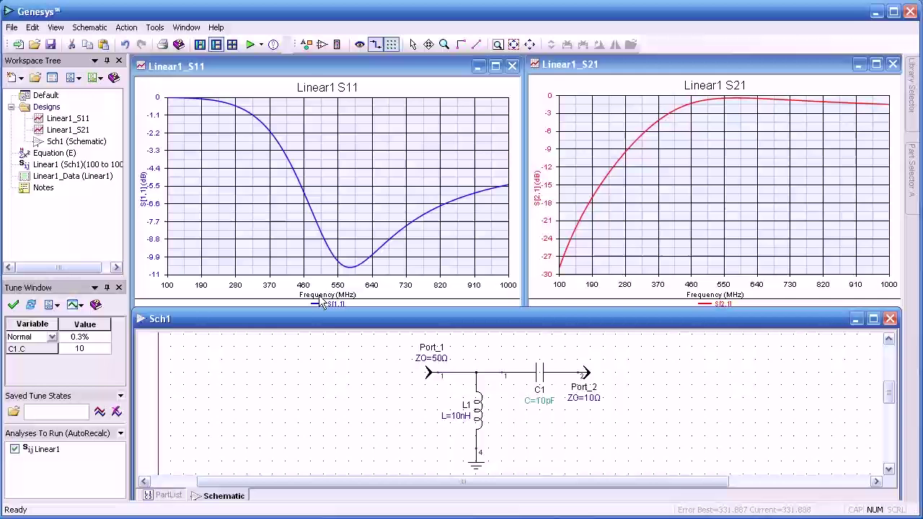
Add parameter sweep Sweep1 on analysis Linear1, sweeping parameter C1.C.
{"action": "left_click", "coordinate": [20, 77]}
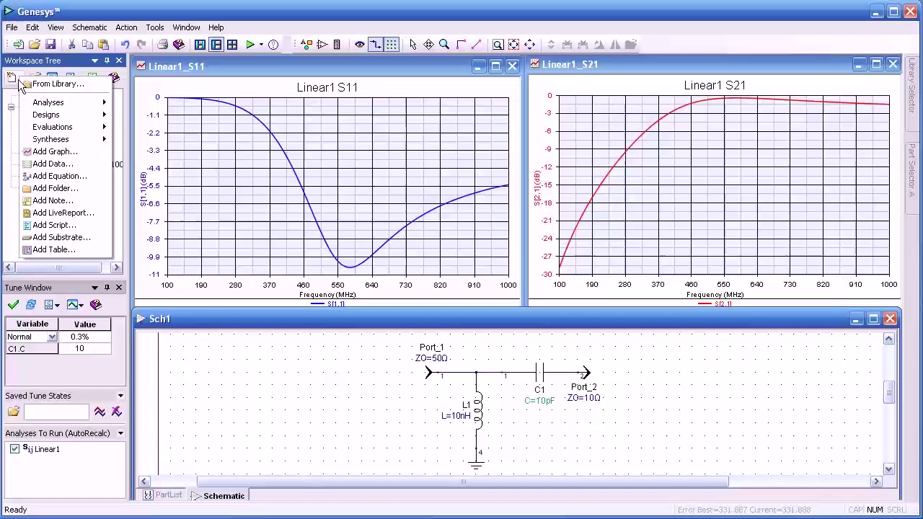
{"action": "mouse_move", "coordinate": [99, 126]}
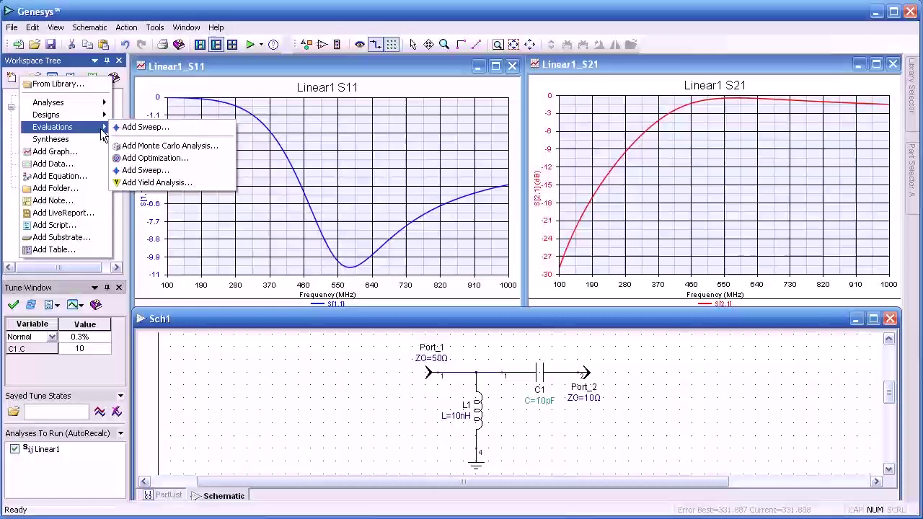
{"action": "left_click", "coordinate": [144, 128]}
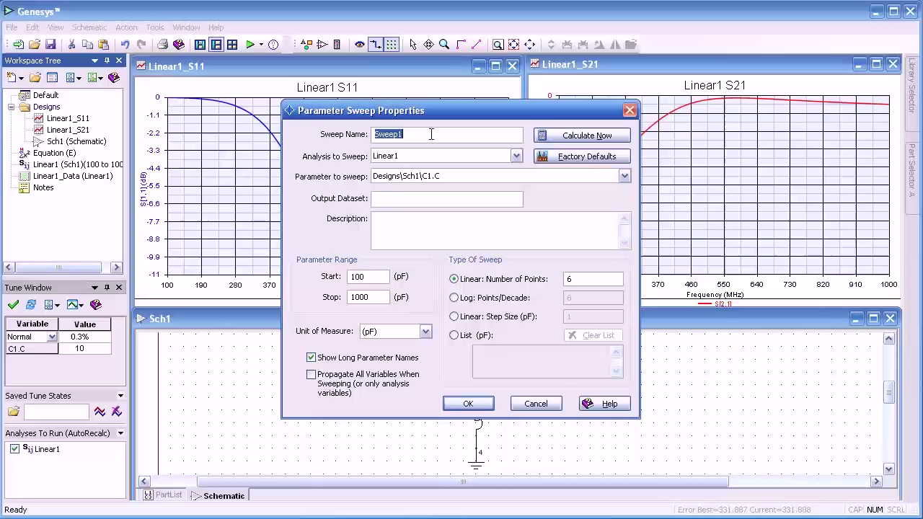
{"action": "left_click", "coordinate": [476, 133]}
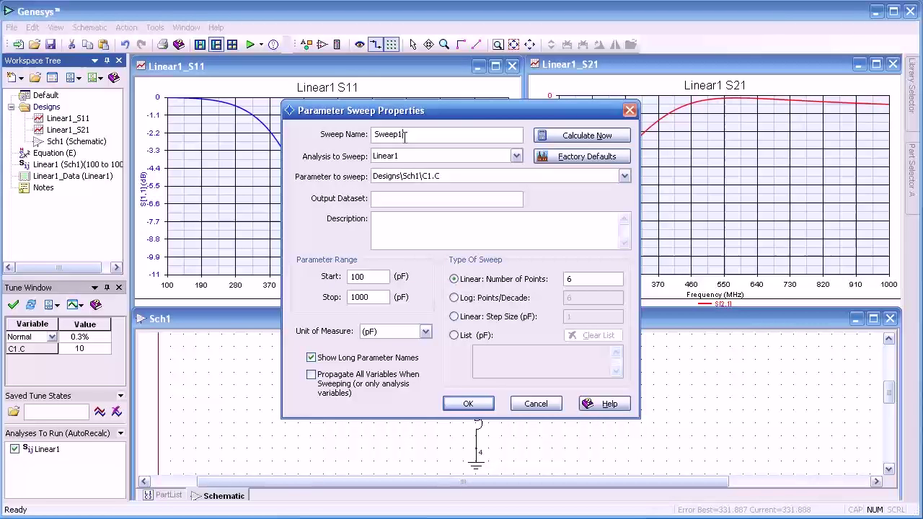
{"action": "left_click", "coordinate": [375, 158]}
{"action": "left_click", "coordinate": [376, 159]}
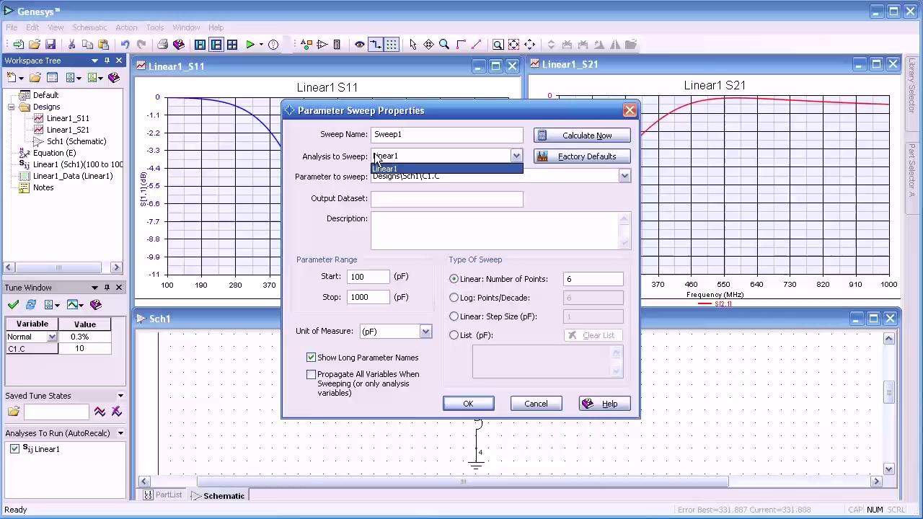
{"action": "left_click", "coordinate": [376, 159]}
{"action": "left_click", "coordinate": [376, 159]}
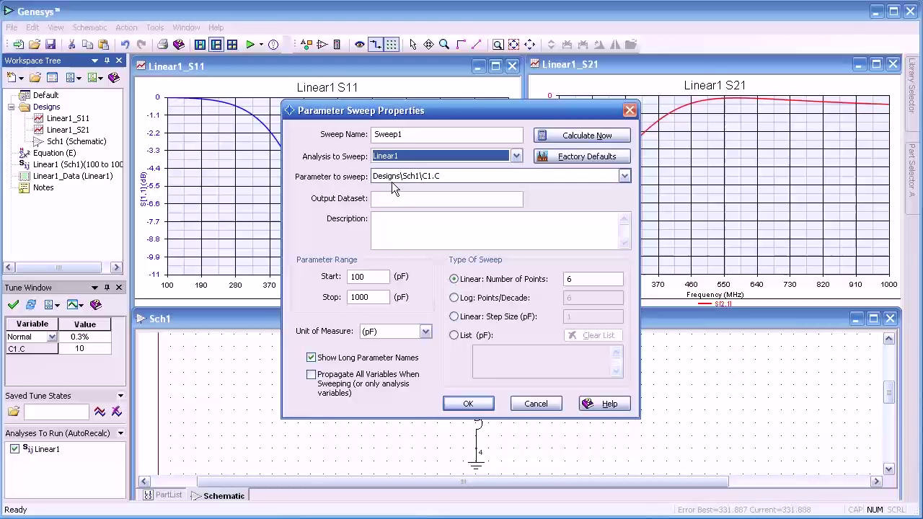
{"action": "left_click", "coordinate": [391, 182]}
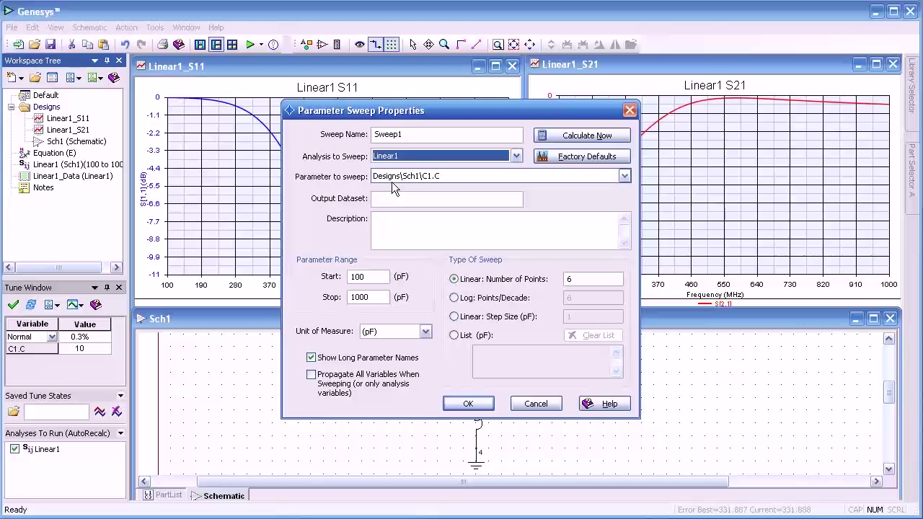
{"action": "left_click", "coordinate": [624, 176]}
{"action": "left_click", "coordinate": [624, 175]}
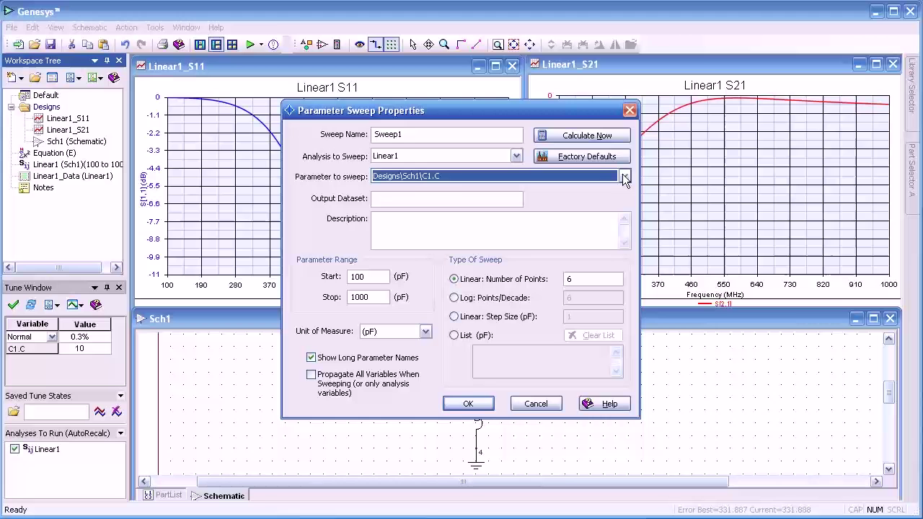
Set the sweep range to 1–50 pF with a linear step size of 1 pF.
{"action": "left_click", "coordinate": [409, 202]}
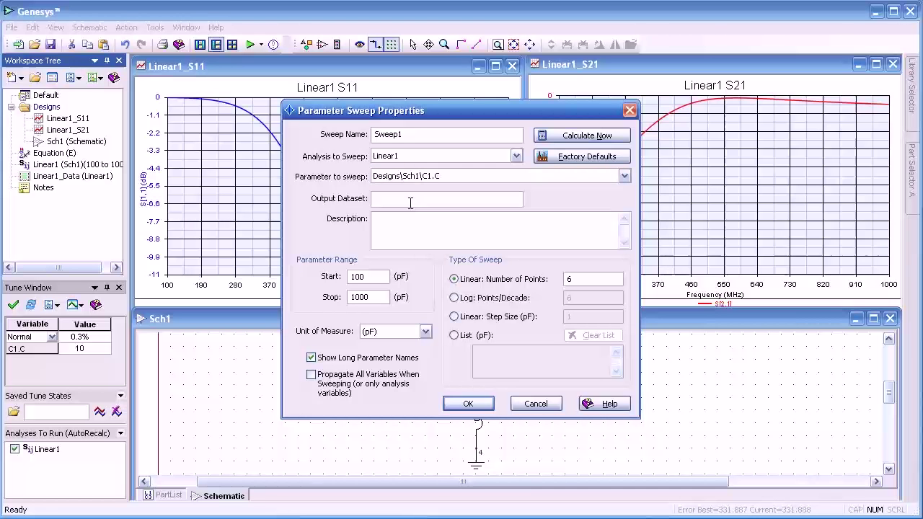
{"action": "left_click", "coordinate": [407, 218]}
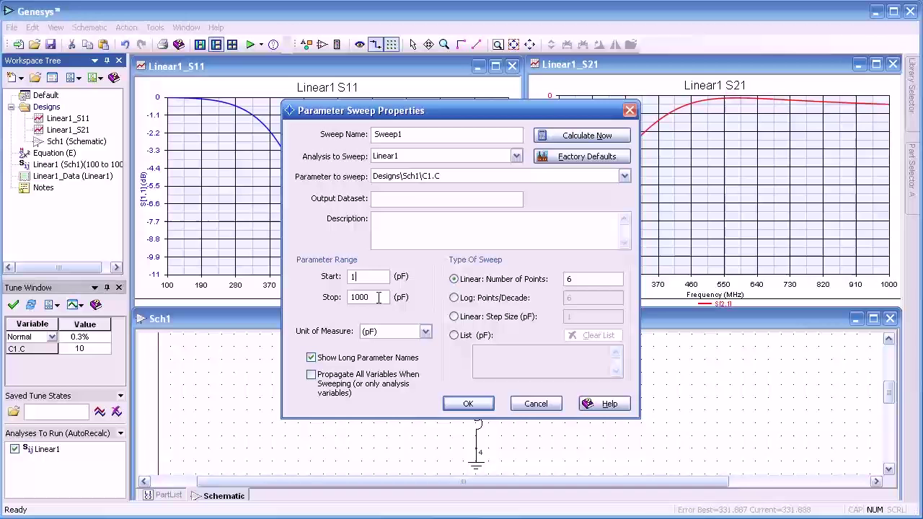
{"action": "type", "text": "50"}
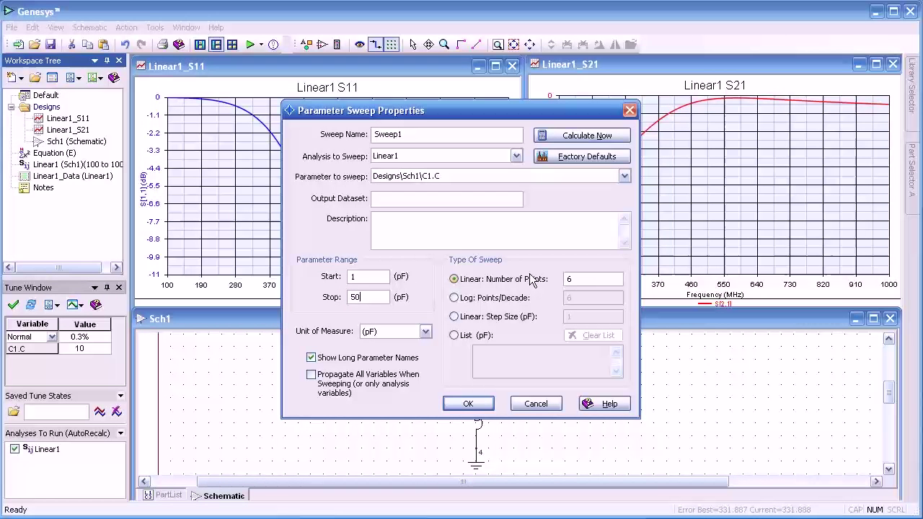
{"action": "left_click", "coordinate": [455, 316]}
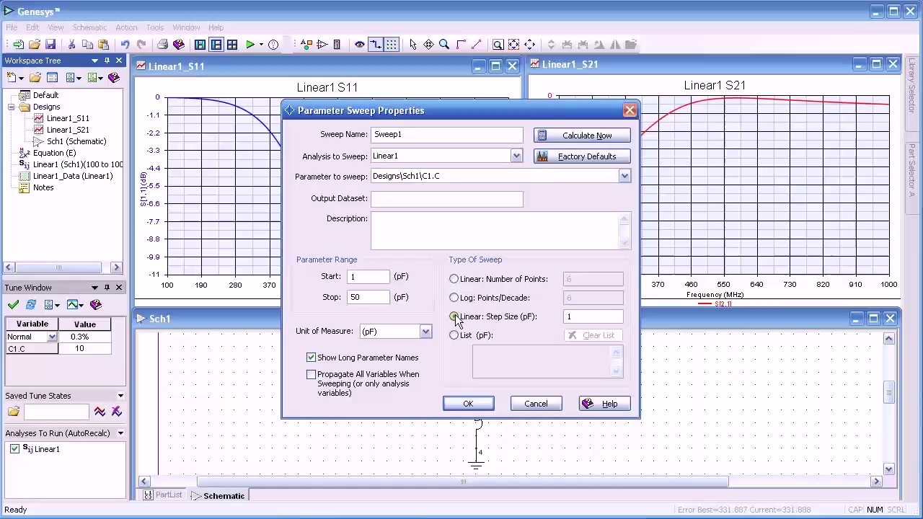
{"action": "left_click", "coordinate": [591, 314]}
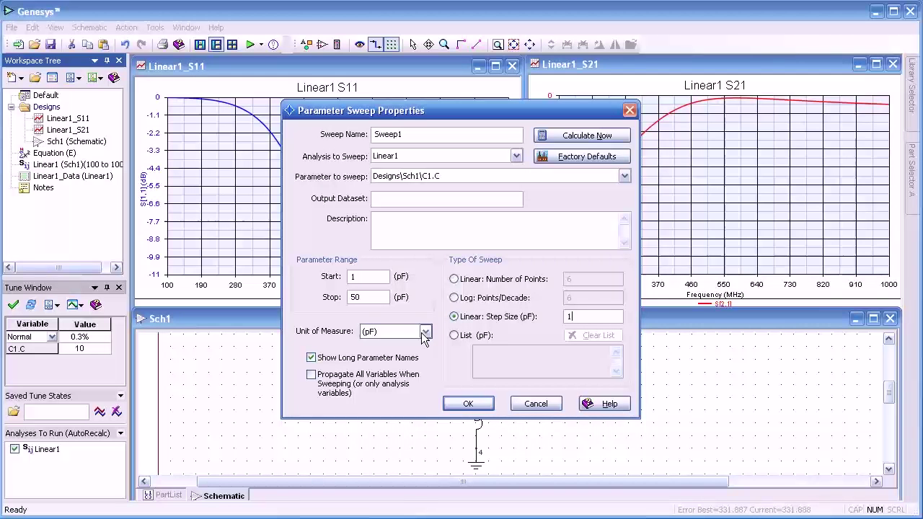
Create Sweep1 and calculate it immediately.
{"action": "left_click", "coordinate": [468, 403]}
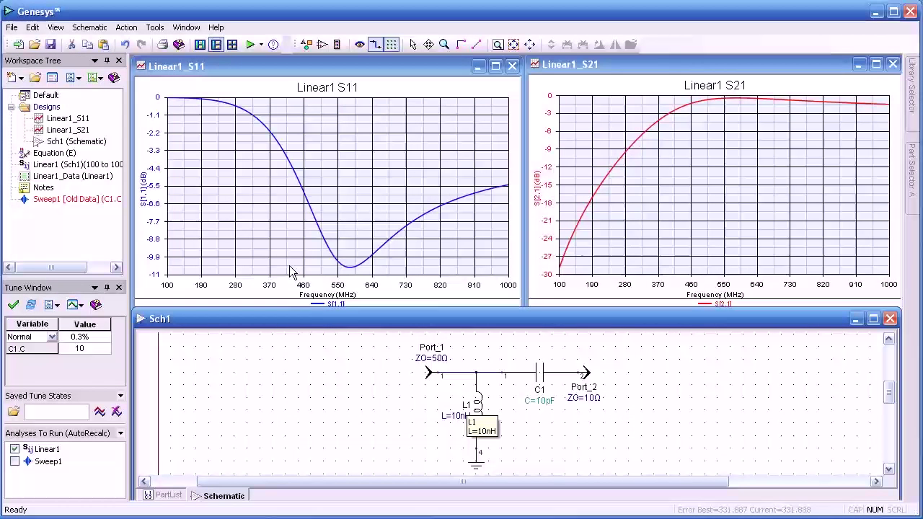
{"action": "right_click", "coordinate": [54, 202]}
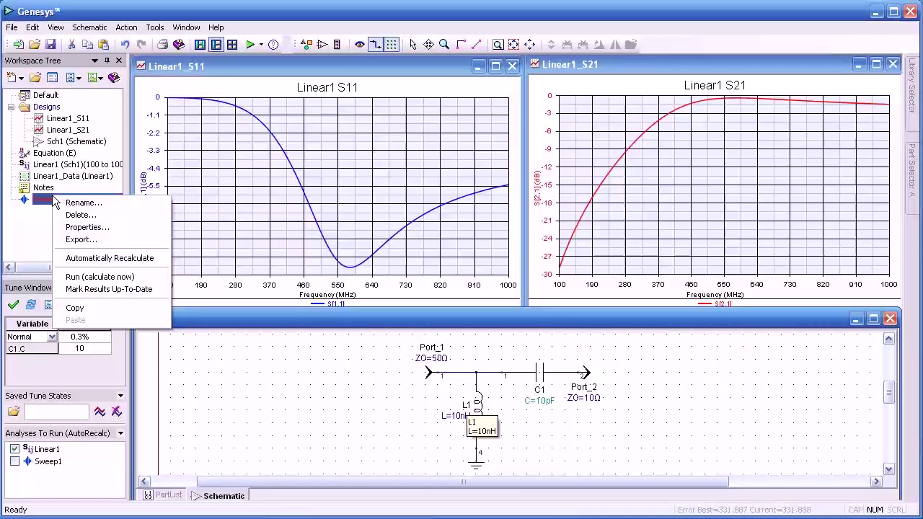
{"action": "left_click", "coordinate": [81, 279]}
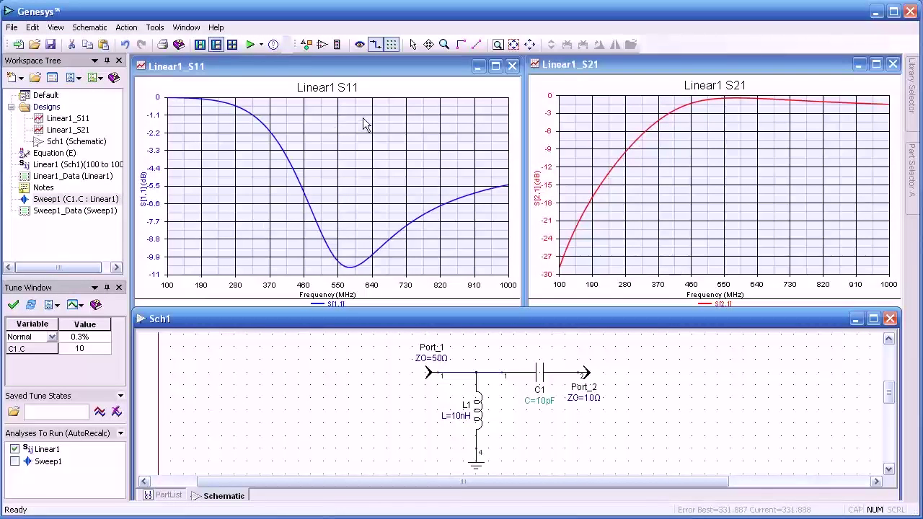
Add an s11 trace from Sweep1_Data to the Linear1_S11 graph.
{"action": "left_click", "coordinate": [313, 124]}
{"action": "double_click", "coordinate": [312, 123]}
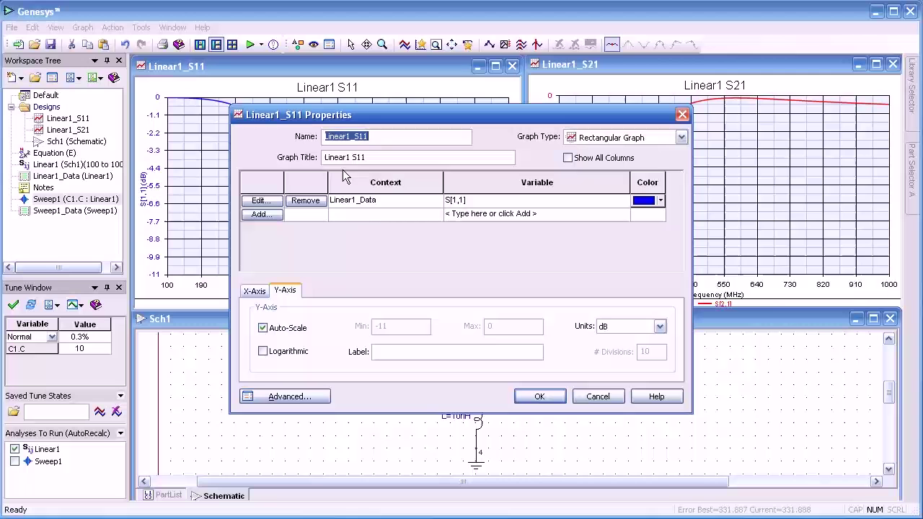
{"action": "left_click", "coordinate": [356, 214]}
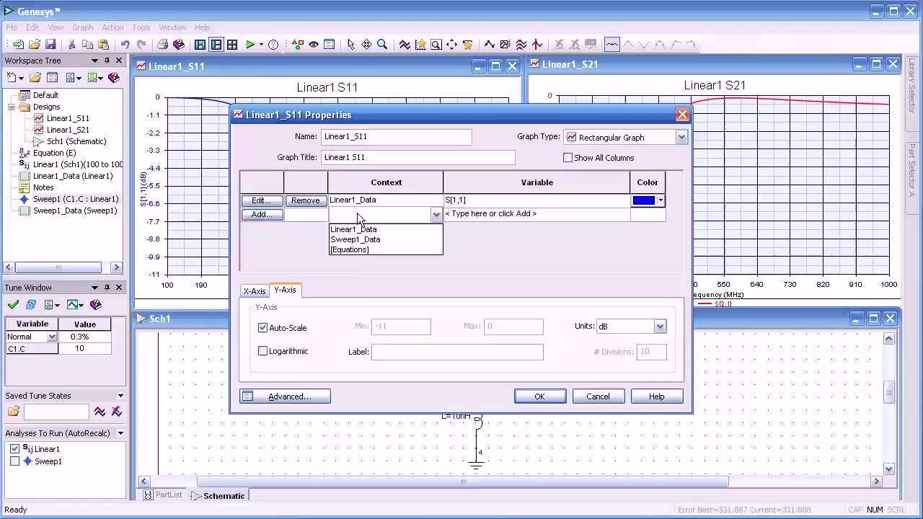
{"action": "left_click", "coordinate": [361, 239]}
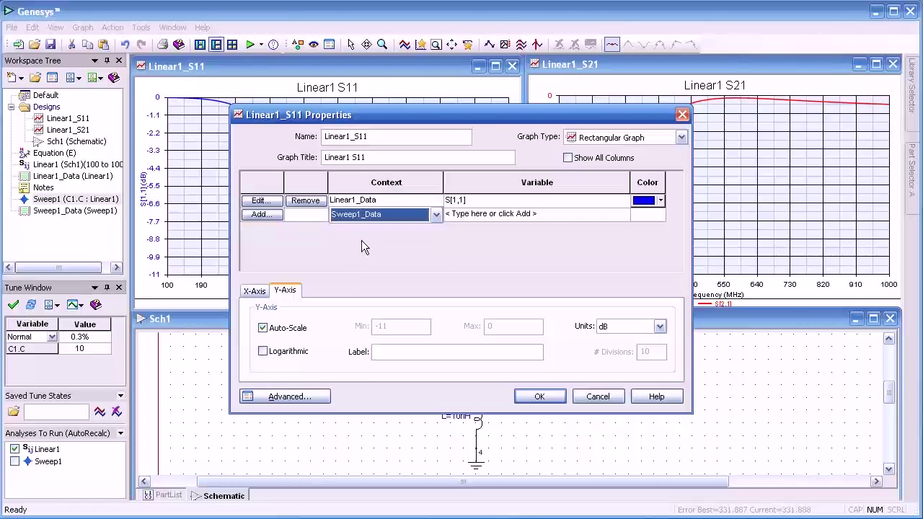
{"action": "left_click", "coordinate": [461, 219]}
{"action": "left_click", "coordinate": [461, 217]}
{"action": "type", "text": "s11"}
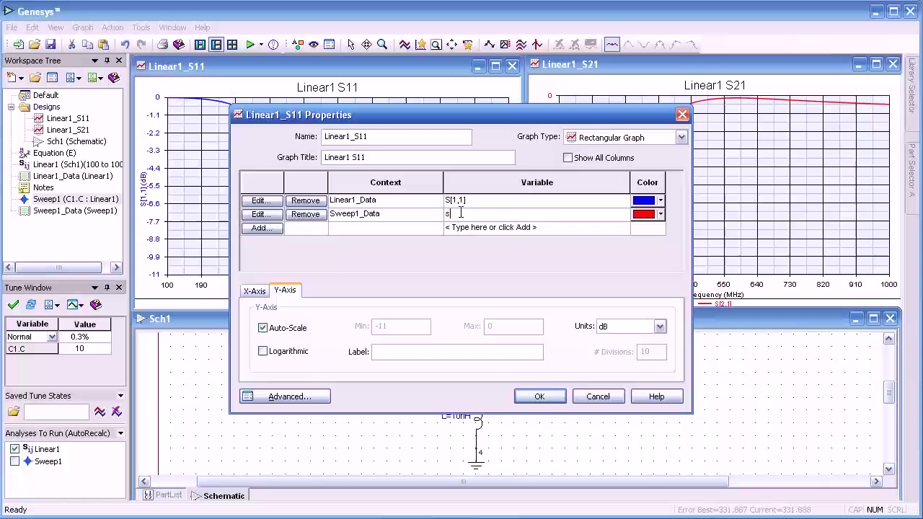
{"action": "left_click", "coordinate": [537, 397]}
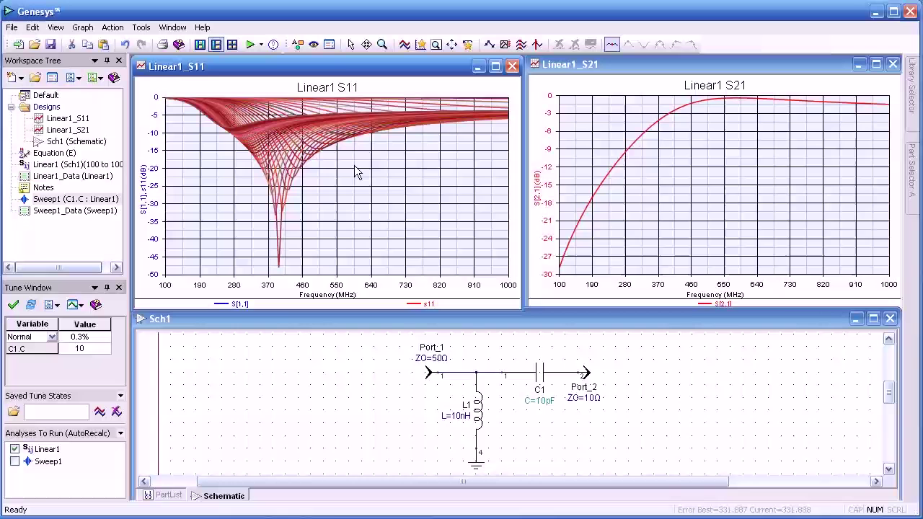
Overlay s21 from Sweep1_Data on the S21 graph and mark the S11 notch at 397 MHz, -47.95 dB.
{"action": "double_click", "coordinate": [665, 172]}
{"action": "left_click", "coordinate": [360, 216]}
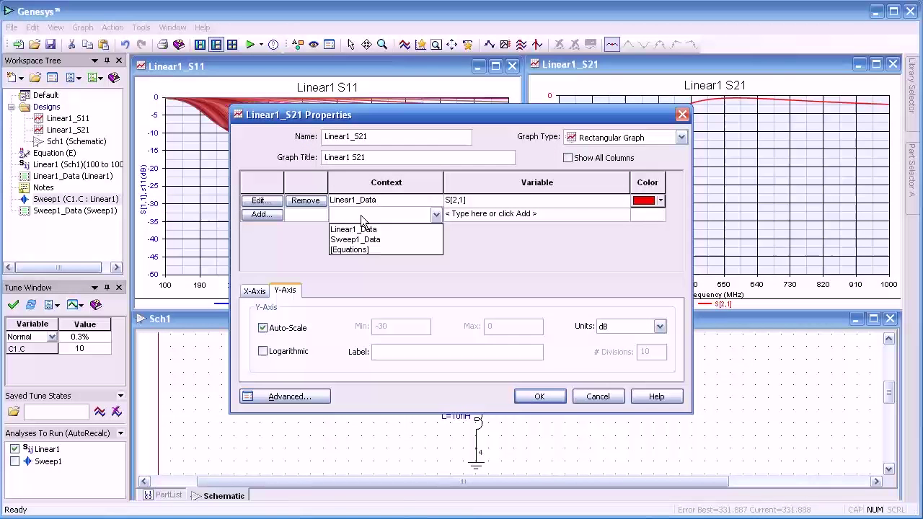
{"action": "left_click", "coordinate": [360, 236]}
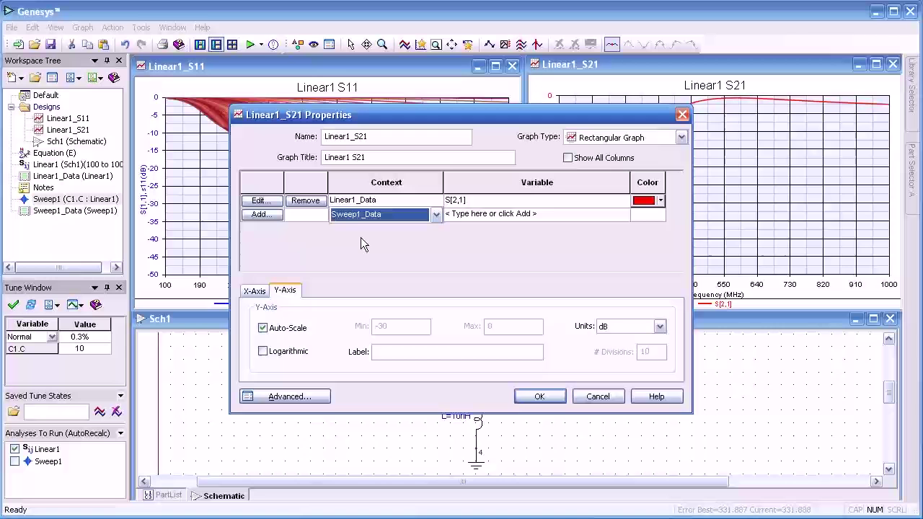
{"action": "left_click", "coordinate": [459, 215]}
{"action": "type", "text": "s"}
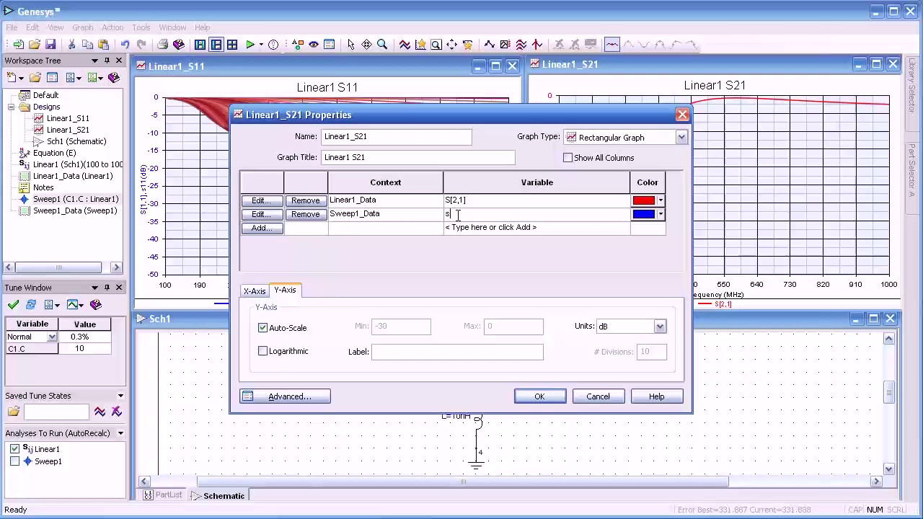
{"action": "type", "text": "21"}
{"action": "left_click", "coordinate": [539, 396]}
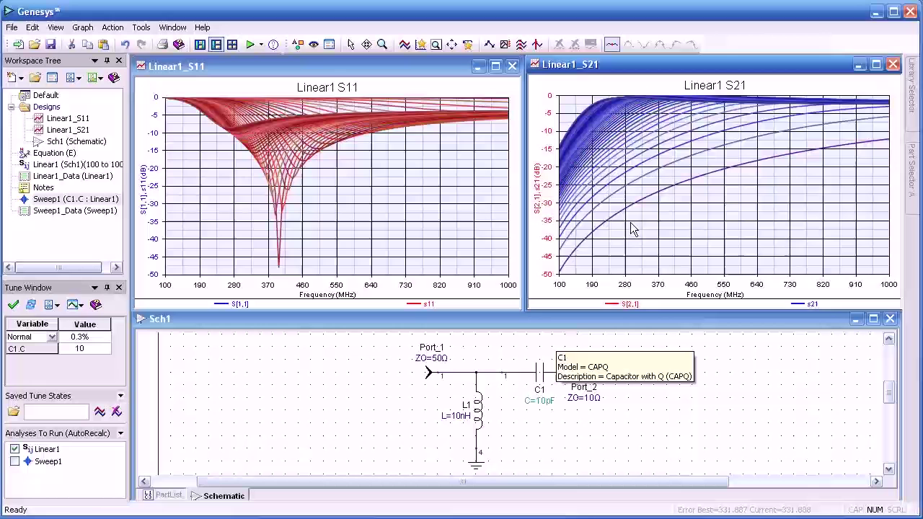
{"action": "left_click", "coordinate": [277, 264]}
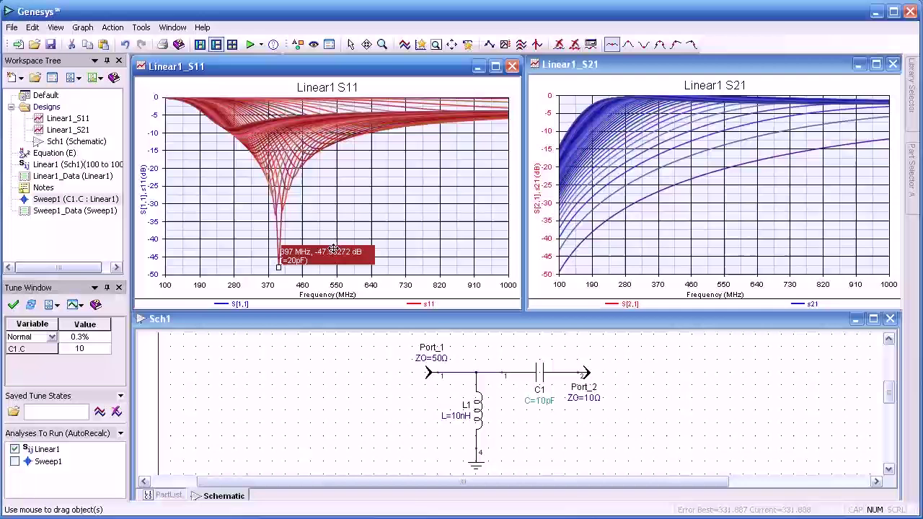
{"action": "left_click_drag", "start_coordinate": [318, 254], "coordinate": [318, 254]}
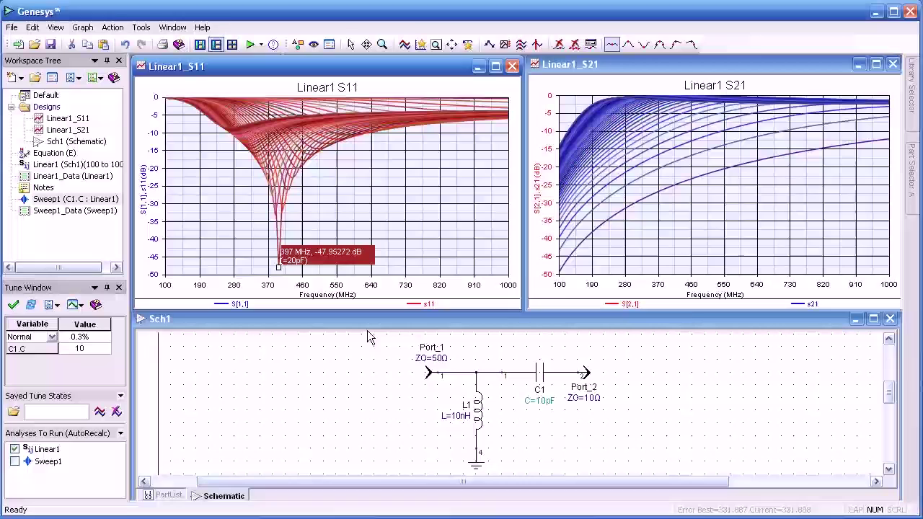
Add a new S[1,1] graph, Graph1, from Port_1 and reposition and shrink it.
{"action": "left_click", "coordinate": [341, 382]}
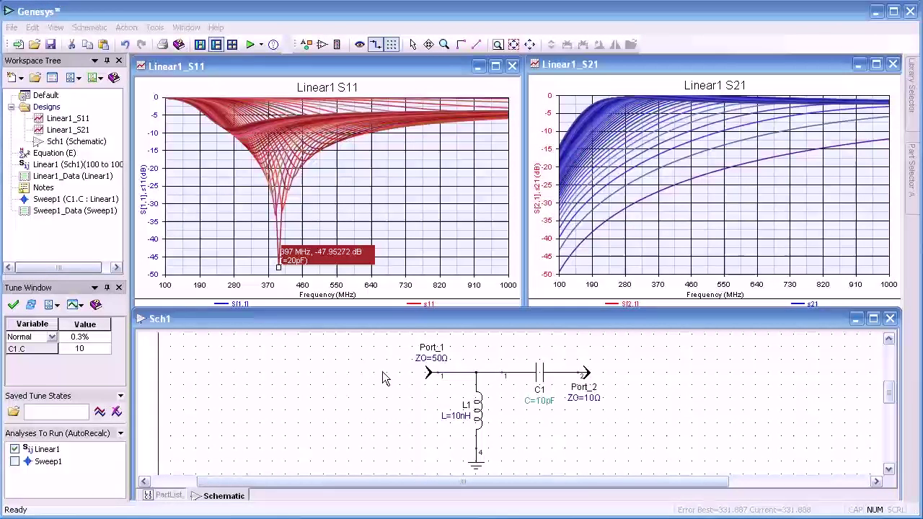
{"action": "right_click", "coordinate": [429, 372]}
{"action": "mouse_move", "coordinate": [487, 380]}
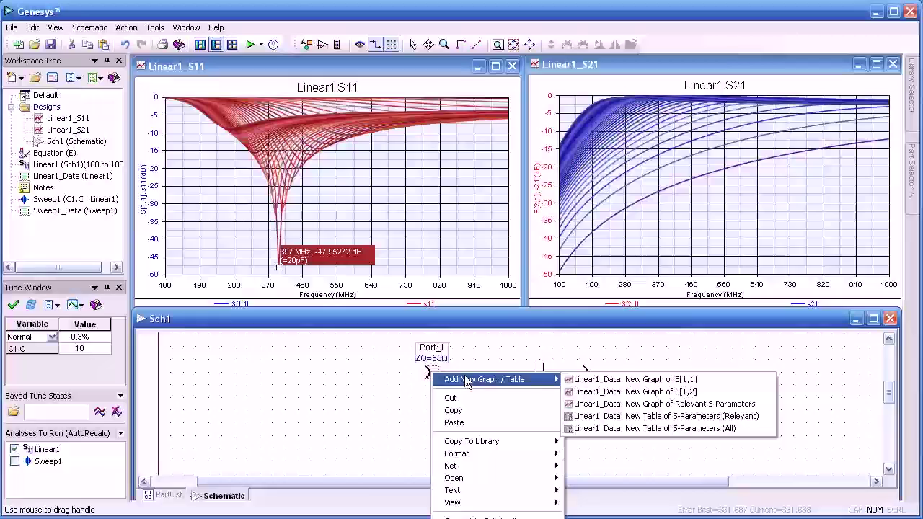
{"action": "left_click", "coordinate": [604, 382]}
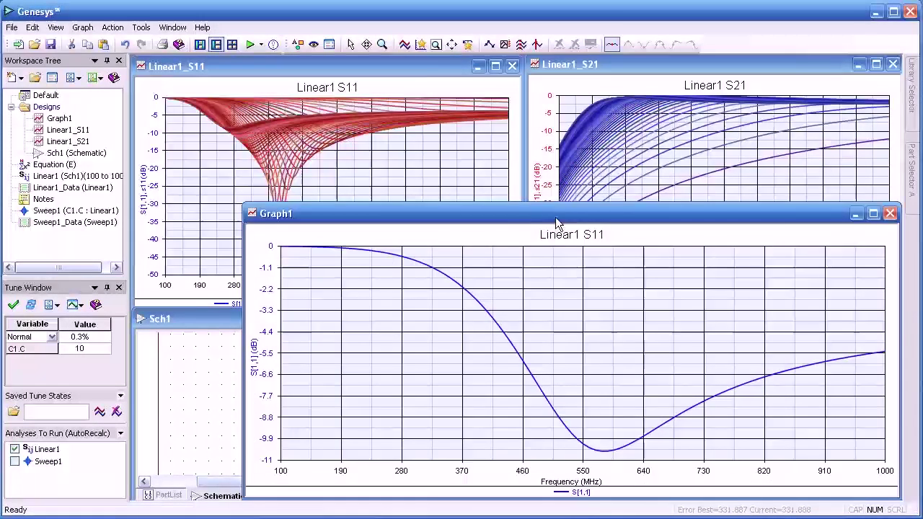
{"action": "left_click_drag", "start_coordinate": [555, 217], "coordinate": [502, 143]}
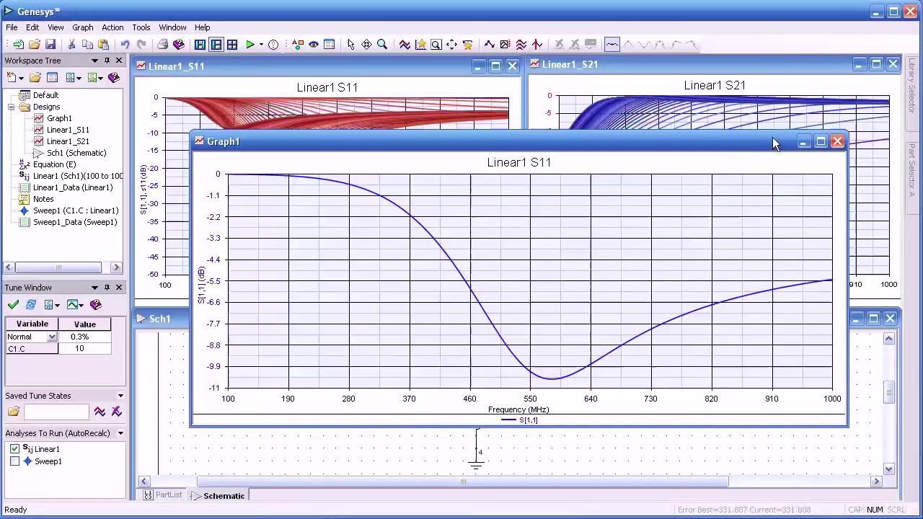
{"action": "left_click_drag", "start_coordinate": [848, 133], "coordinate": [737, 92]}
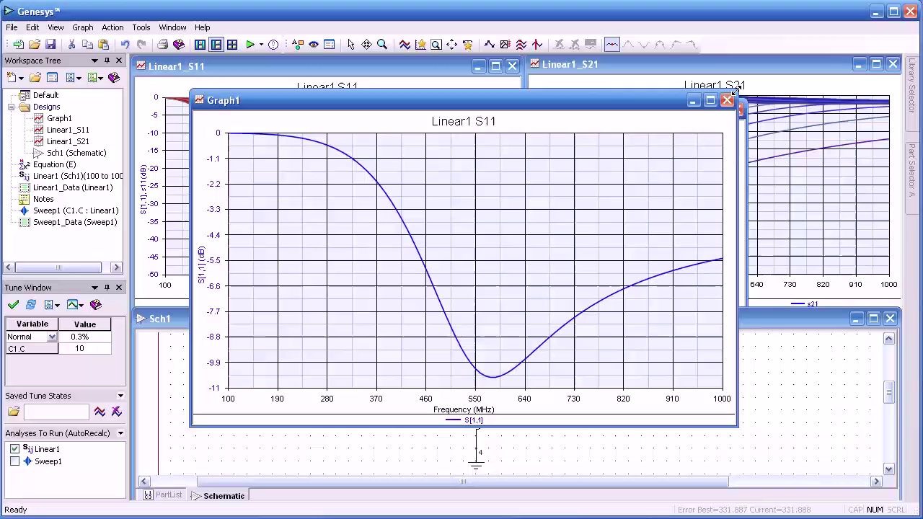
Make Graph1 a 3D graph plotting from Sweep1_Data, reviewing the X, Y and Z axes.
{"action": "double_click", "coordinate": [482, 226]}
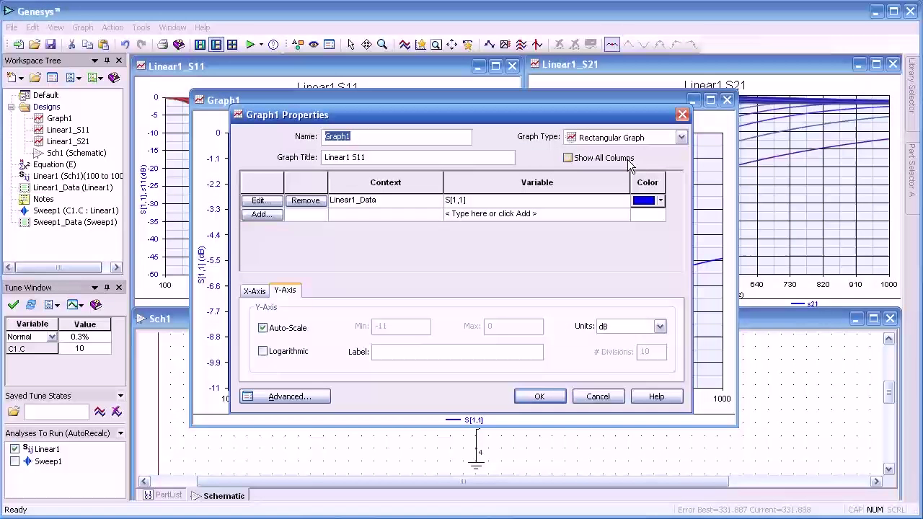
{"action": "left_click", "coordinate": [681, 140]}
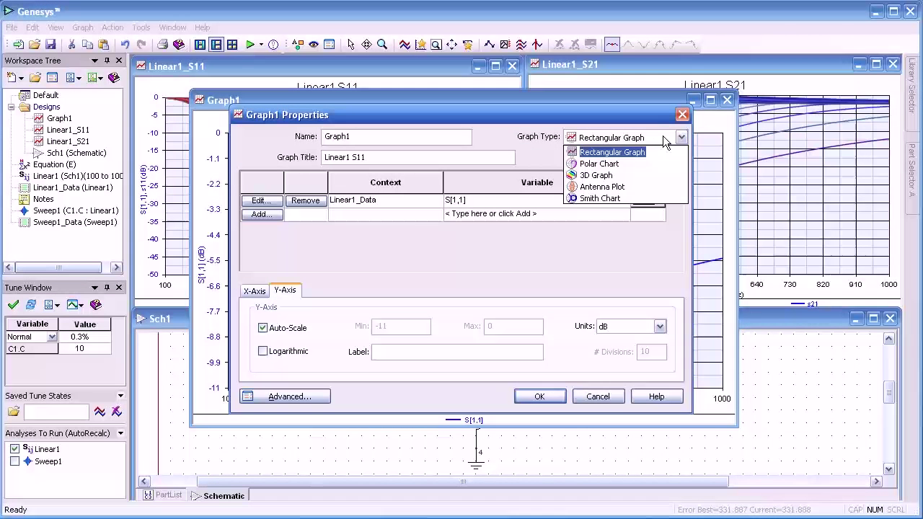
{"action": "left_click", "coordinate": [586, 176]}
{"action": "left_click", "coordinate": [401, 200]}
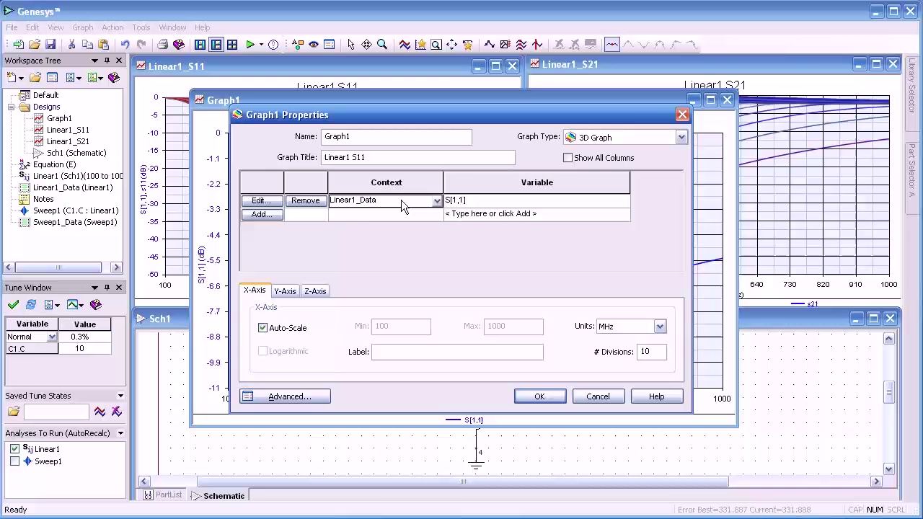
{"action": "left_click", "coordinate": [401, 199]}
{"action": "left_click", "coordinate": [383, 226]}
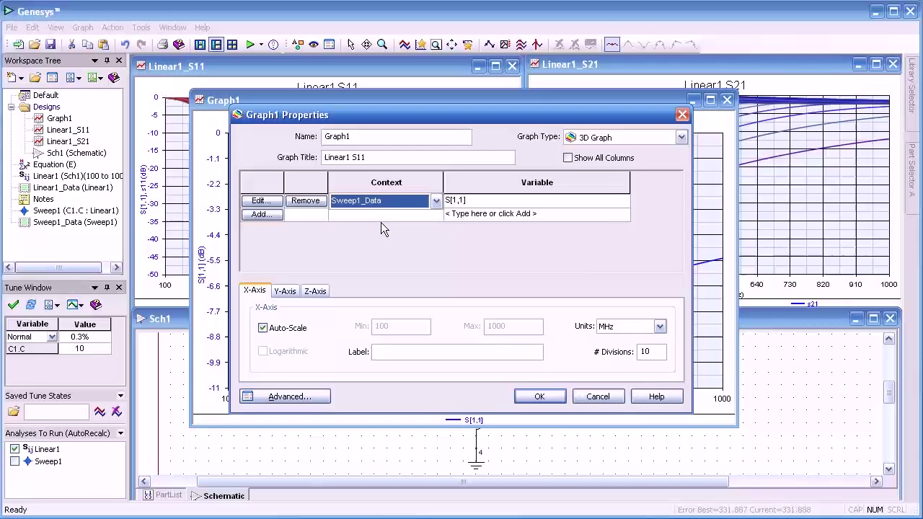
{"action": "left_click", "coordinate": [289, 293]}
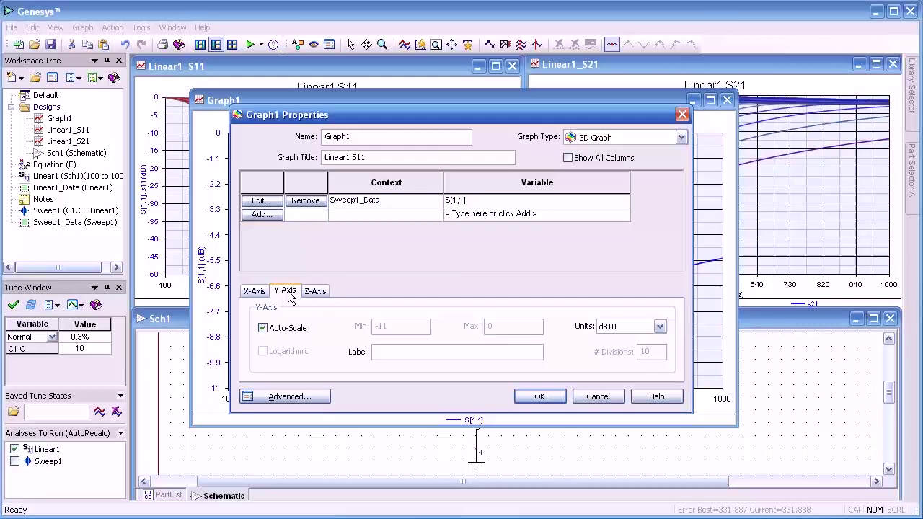
{"action": "left_click", "coordinate": [315, 290]}
{"action": "left_click", "coordinate": [256, 293]}
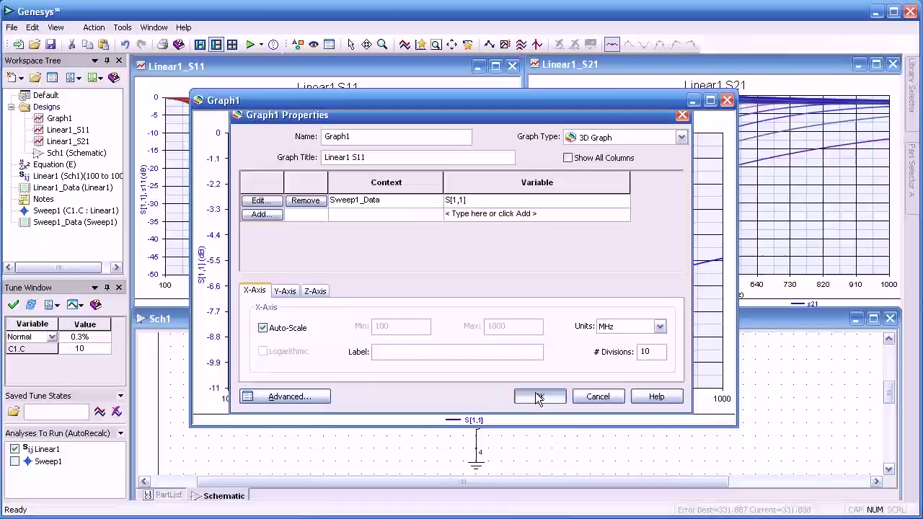
{"action": "left_click", "coordinate": [537, 396]}
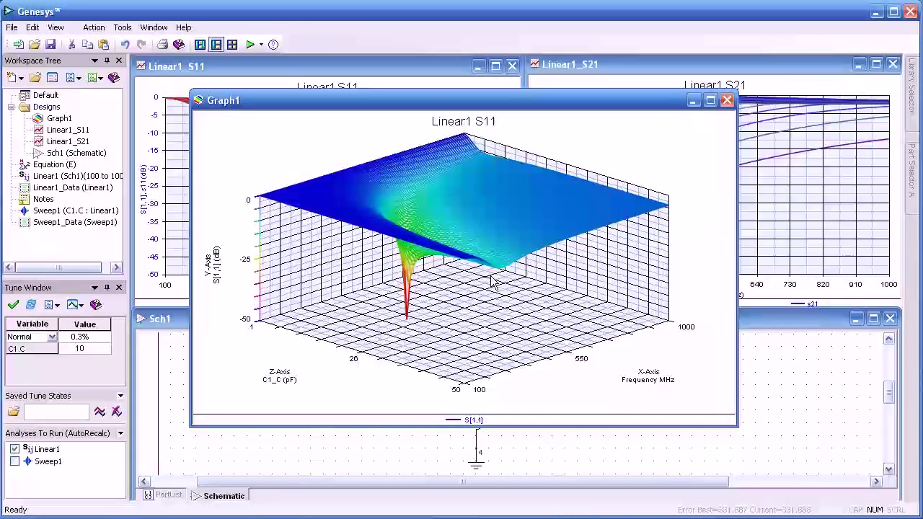
Nudge the Graph1 window slightly down and to the right.
{"action": "left_click_drag", "start_coordinate": [502, 97], "coordinate": [524, 116]}
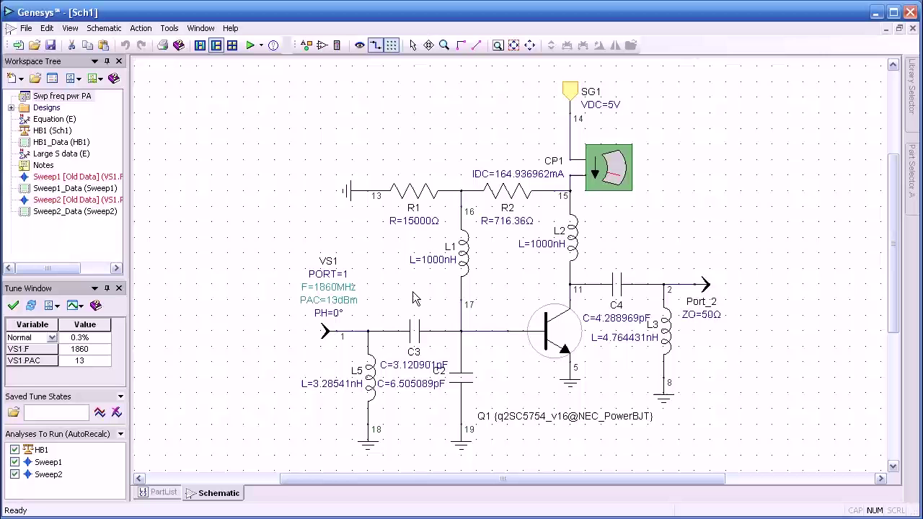
{"action": "double_click", "coordinate": [325, 335]}
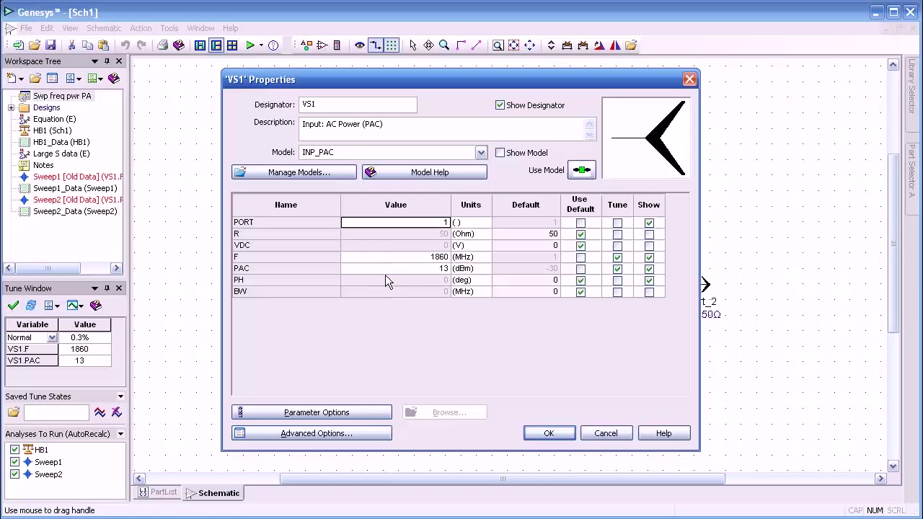
{"action": "left_click", "coordinate": [404, 259]}
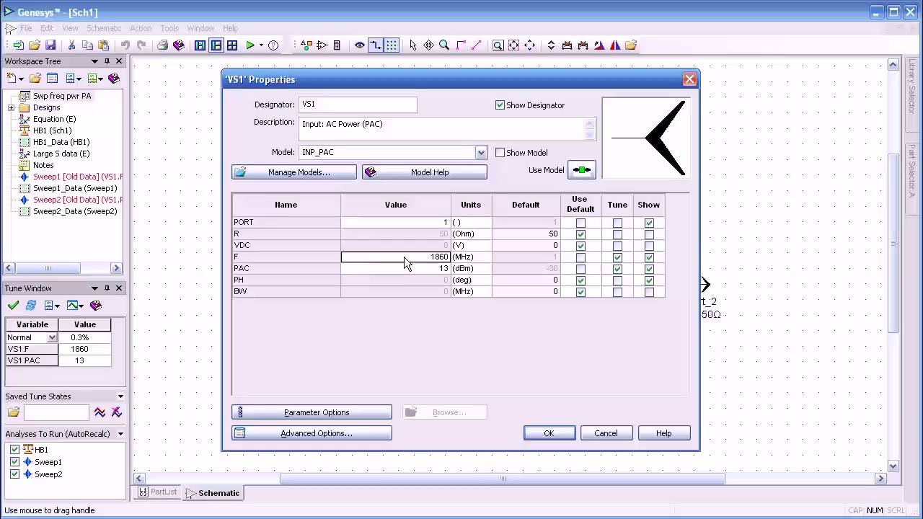
{"action": "left_click", "coordinate": [416, 268]}
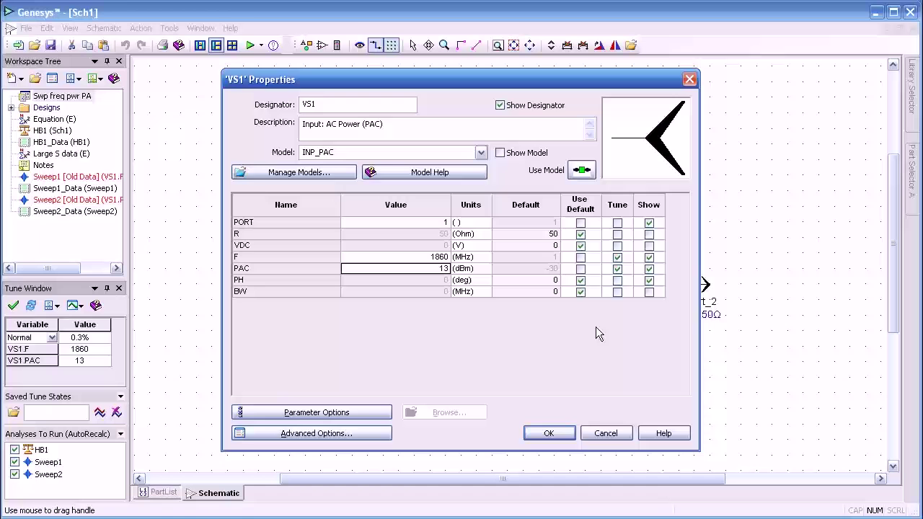
{"action": "left_click", "coordinate": [560, 432]}
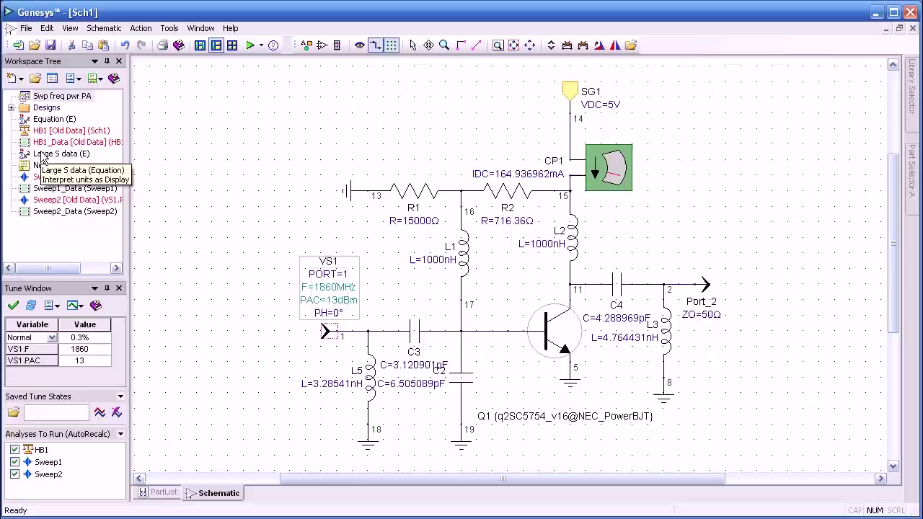
{"action": "double_click", "coordinate": [40, 178]}
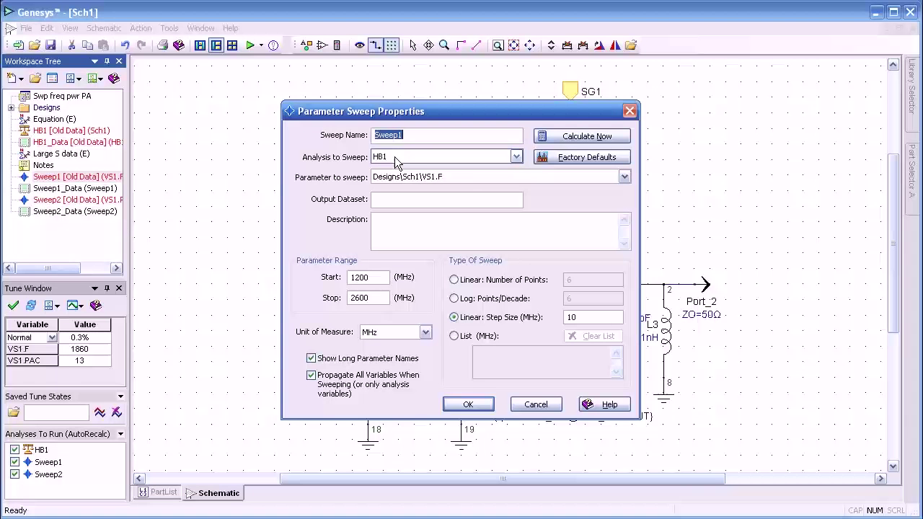
{"action": "left_click", "coordinate": [454, 177]}
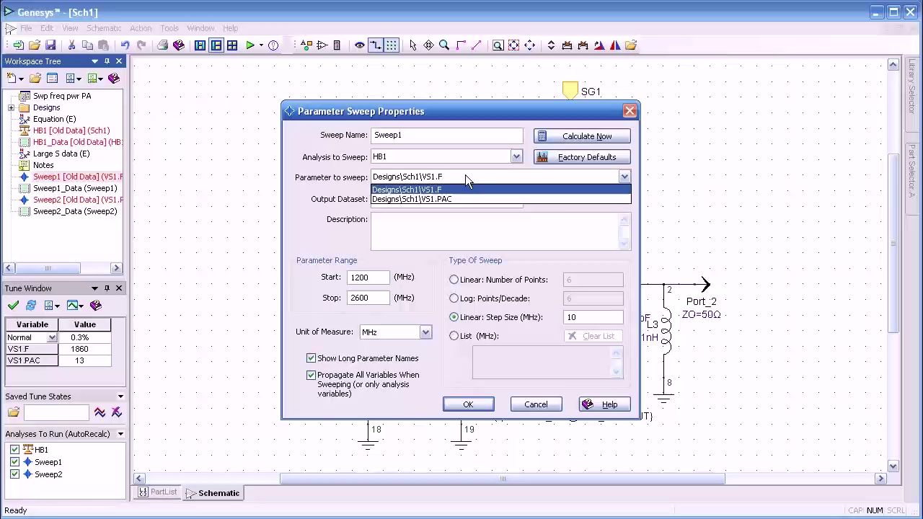
{"action": "left_click", "coordinate": [466, 180]}
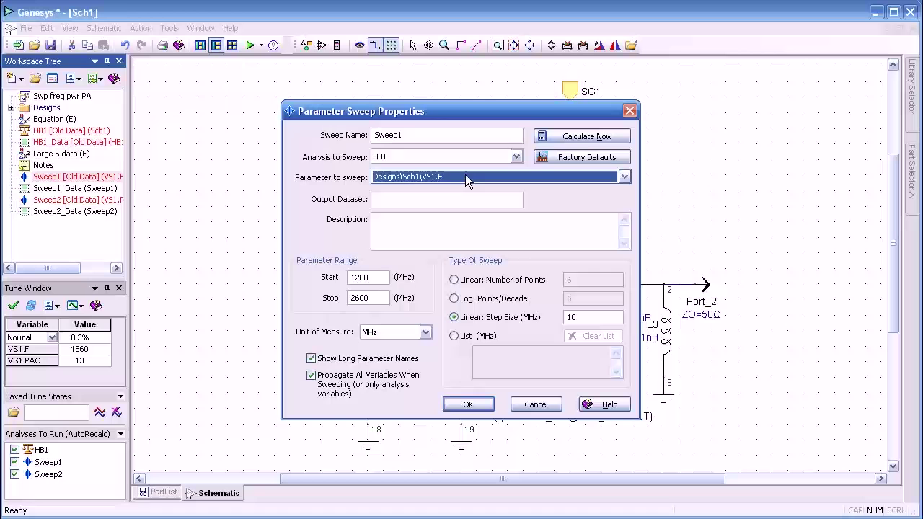
{"action": "left_click", "coordinate": [379, 278]}
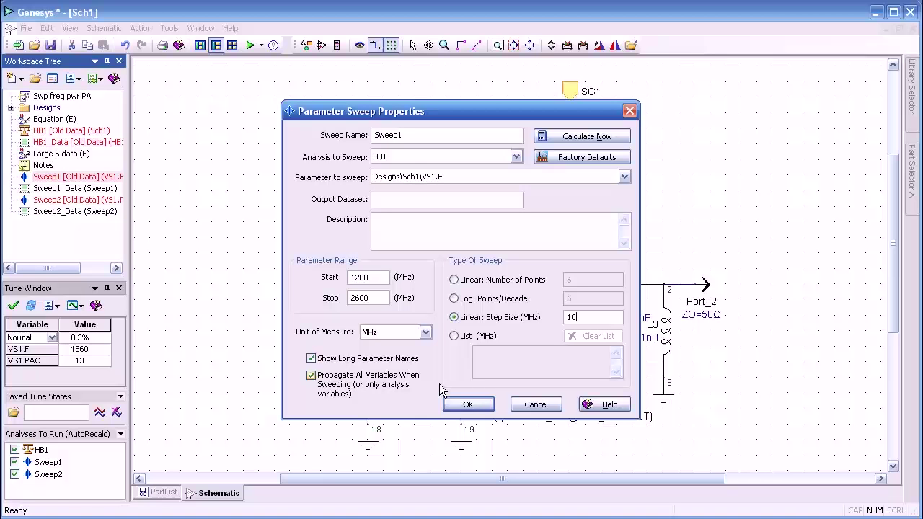
{"action": "left_click", "coordinate": [468, 404]}
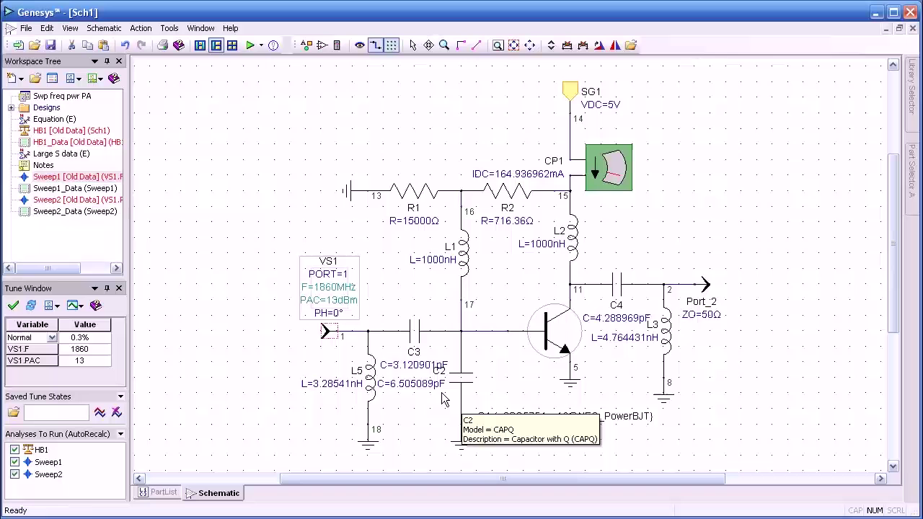
{"action": "double_click", "coordinate": [50, 200]}
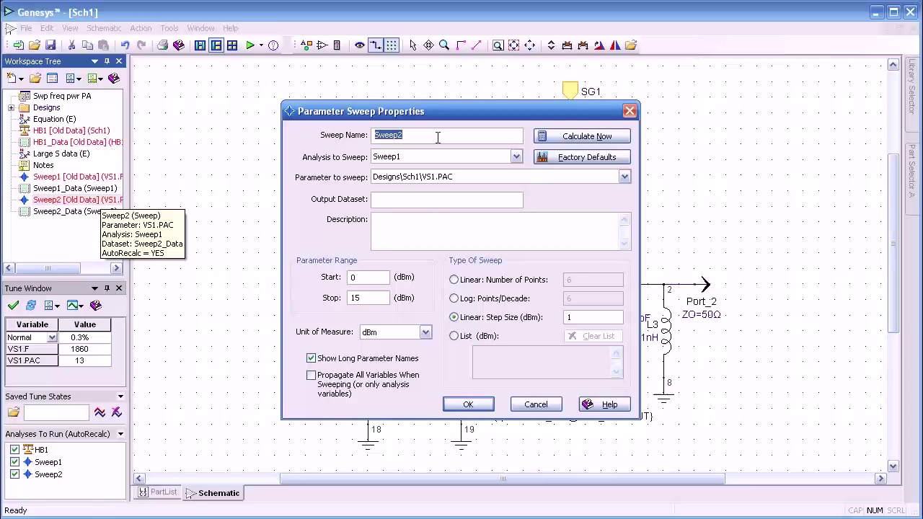
{"action": "left_click", "coordinate": [437, 137]}
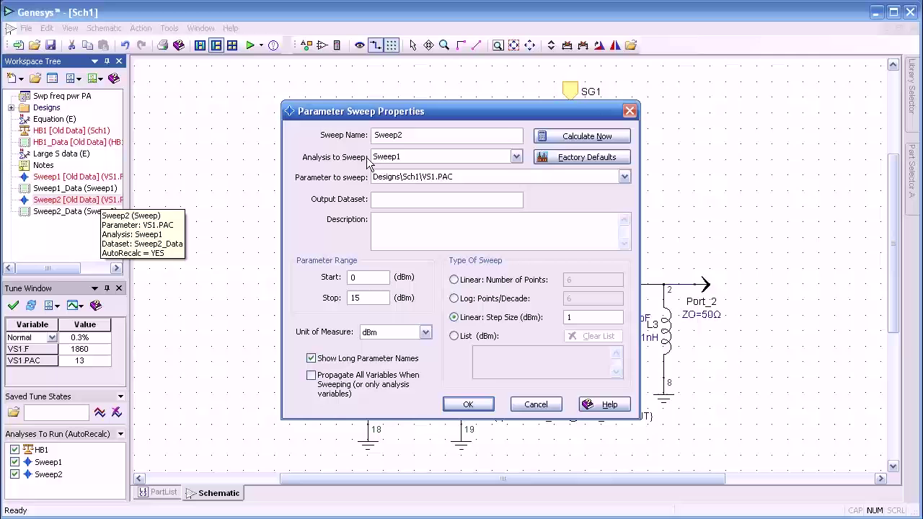
{"action": "left_click", "coordinate": [409, 156]}
{"action": "left_click", "coordinate": [409, 157]}
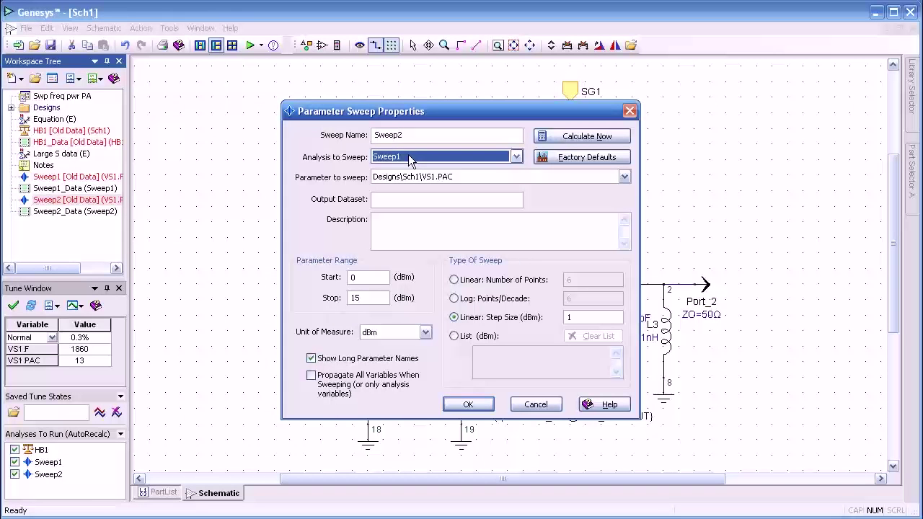
{"action": "left_click", "coordinate": [462, 178]}
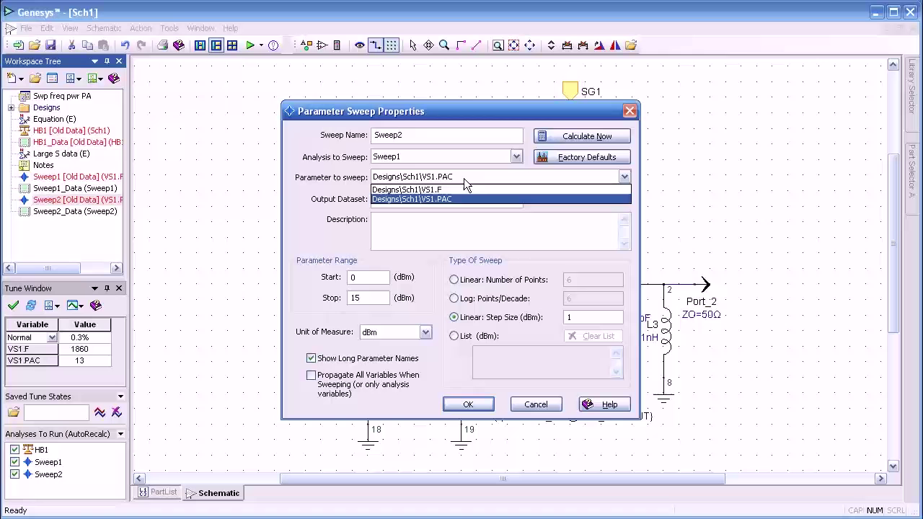
{"action": "left_click", "coordinate": [464, 176]}
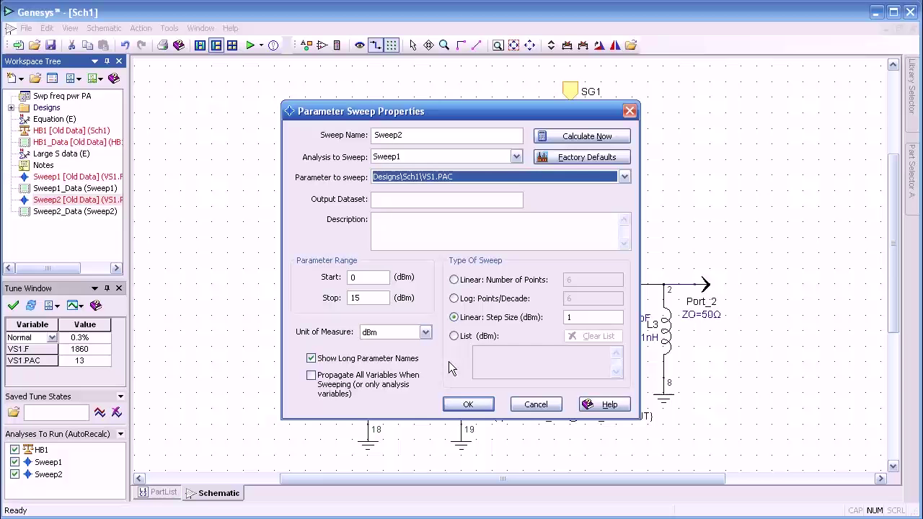
{"action": "left_click", "coordinate": [468, 405]}
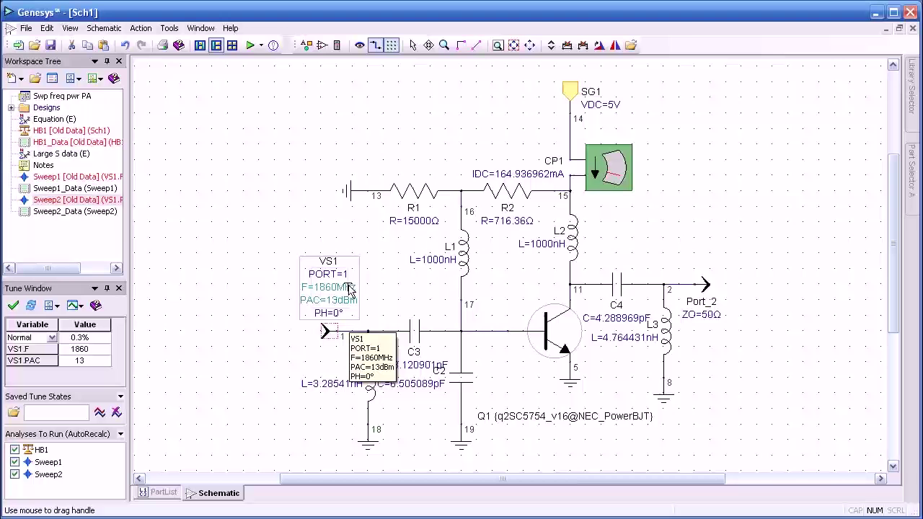
Switch the POUT graph's Pout trace source from Sweep1_Data to Sweep2_Data.
{"action": "left_click", "coordinate": [899, 28]}
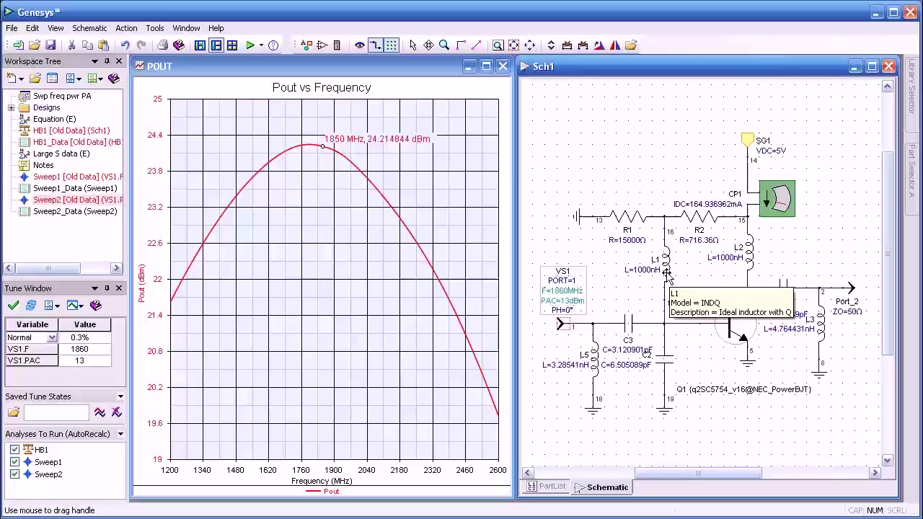
{"action": "mouse_move", "coordinate": [385, 147]}
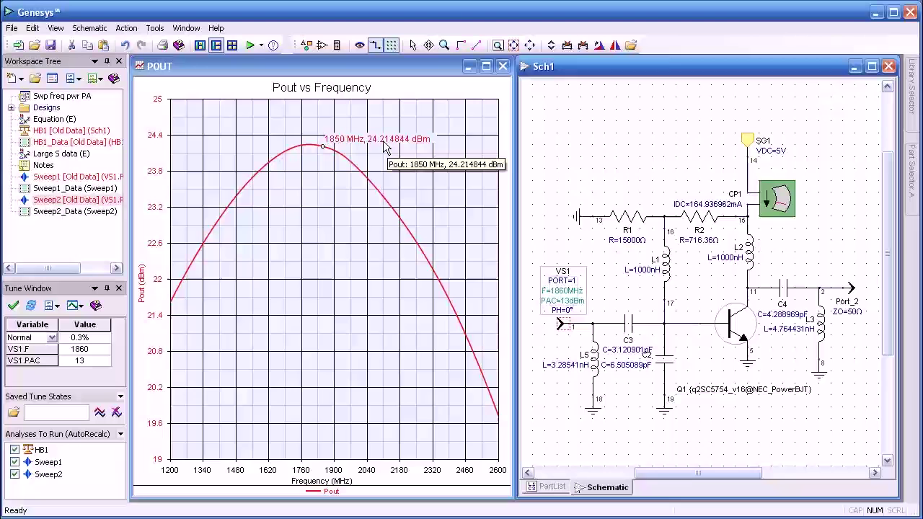
{"action": "left_click", "coordinate": [271, 302]}
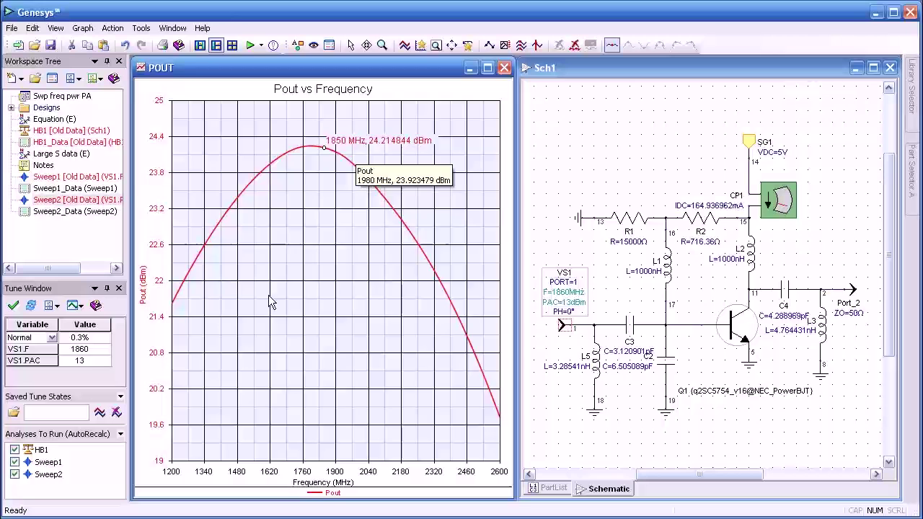
{"action": "double_click", "coordinate": [270, 303]}
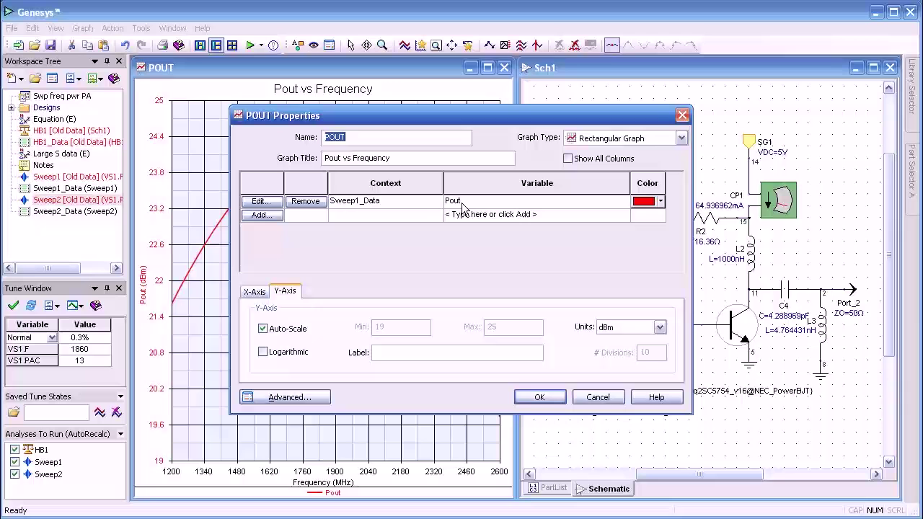
{"action": "left_click", "coordinate": [409, 204]}
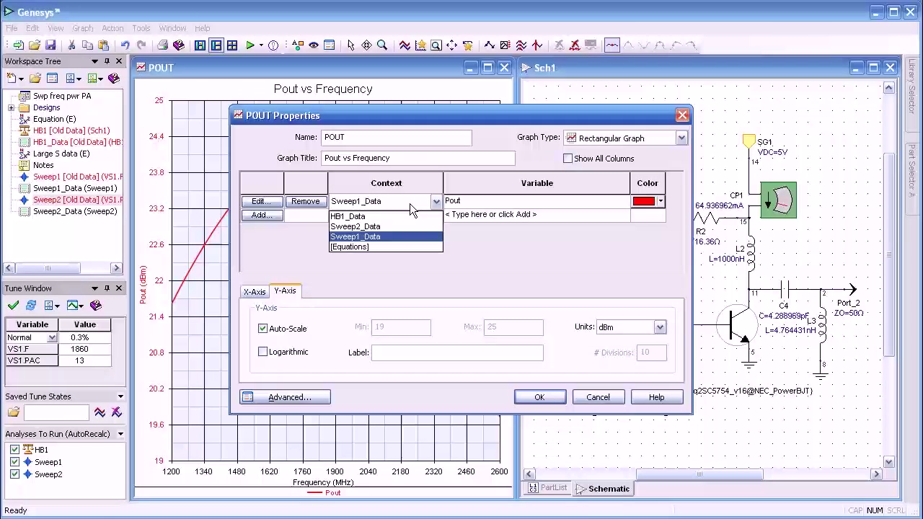
{"action": "left_click", "coordinate": [381, 228]}
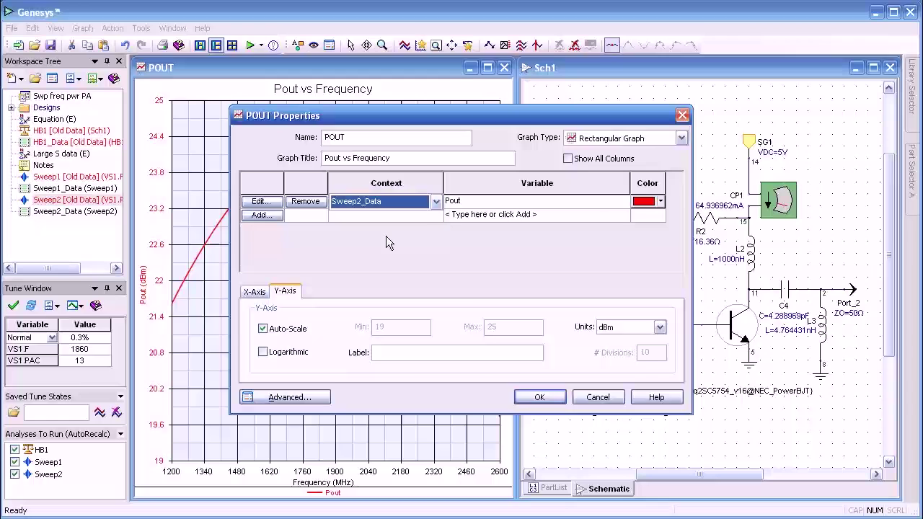
{"action": "left_click", "coordinate": [549, 399]}
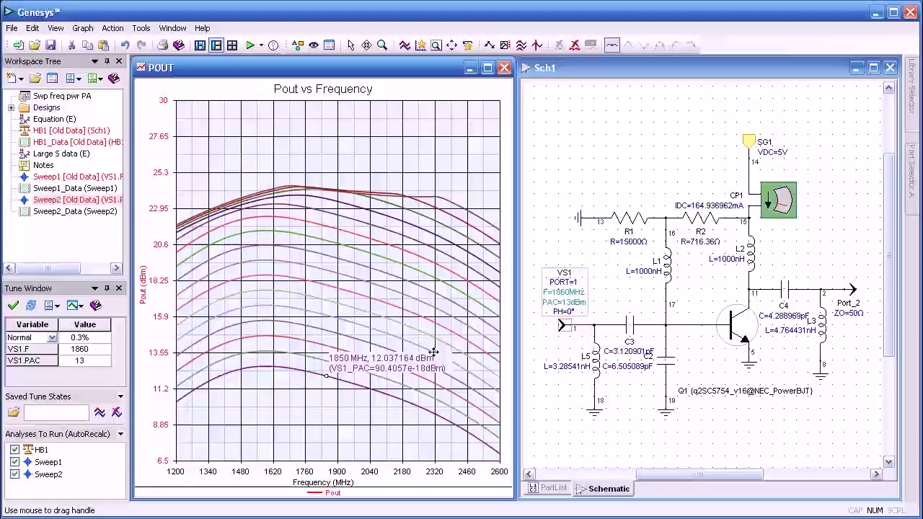
{"action": "mouse_move", "coordinate": [308, 409]}
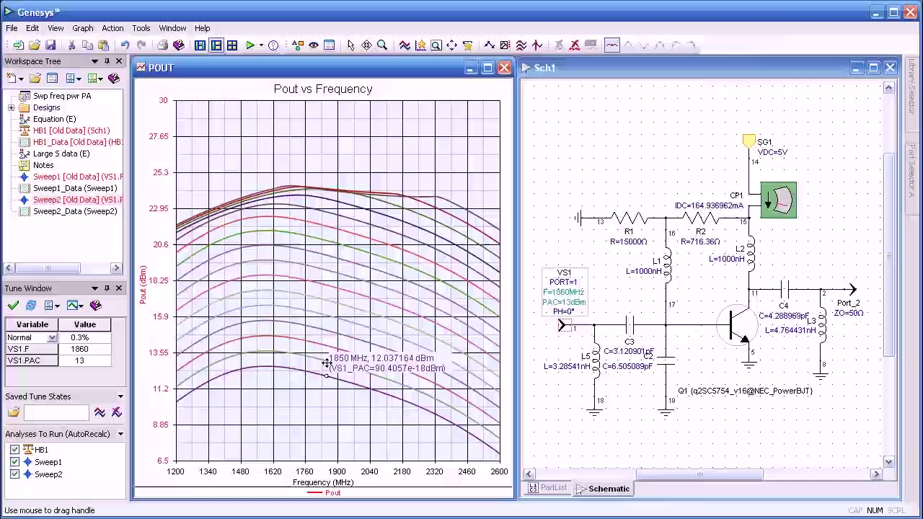
{"action": "mouse_move", "coordinate": [346, 199]}
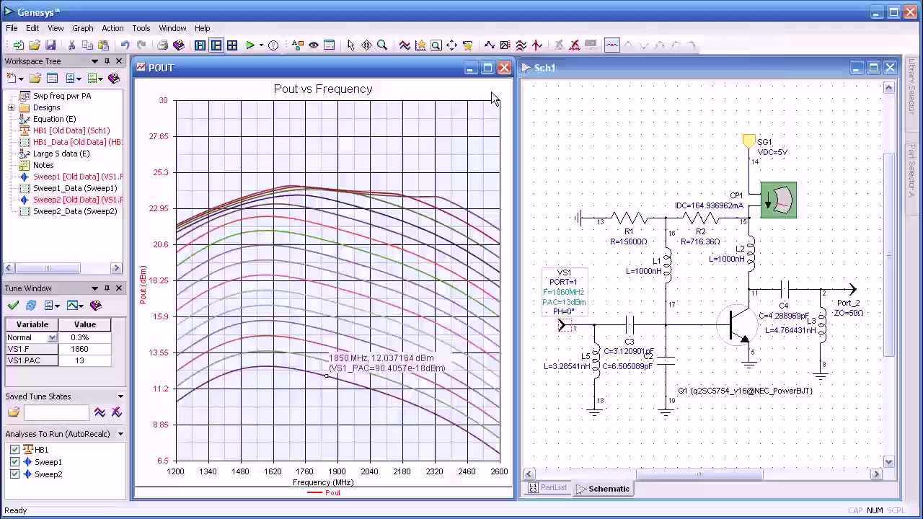
Close the Pout vs Frequency graph to reveal the 3D Gain vs Power vs Frequency surface.
{"action": "left_click", "coordinate": [504, 68]}
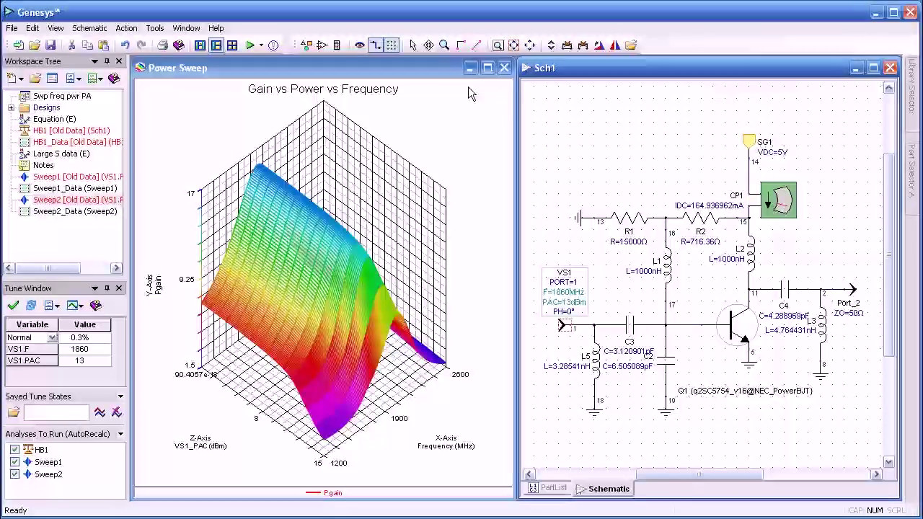
Close the Power Sweep gain surface, leaving the 3D Pout vs Pin vs Frequency graph.
{"action": "left_click", "coordinate": [504, 68]}
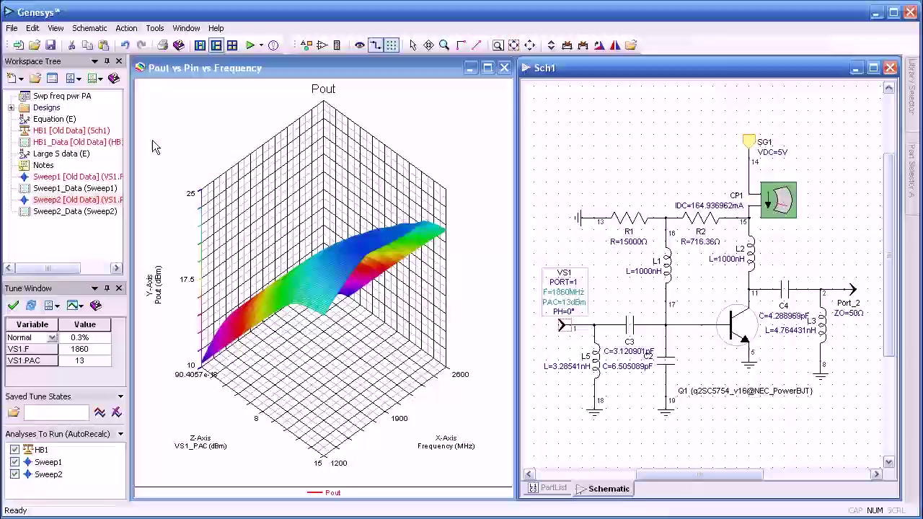
Open the HB1_Data dataset and view its Pgain, Pin and Pout values.
{"action": "left_click", "coordinate": [40, 143]}
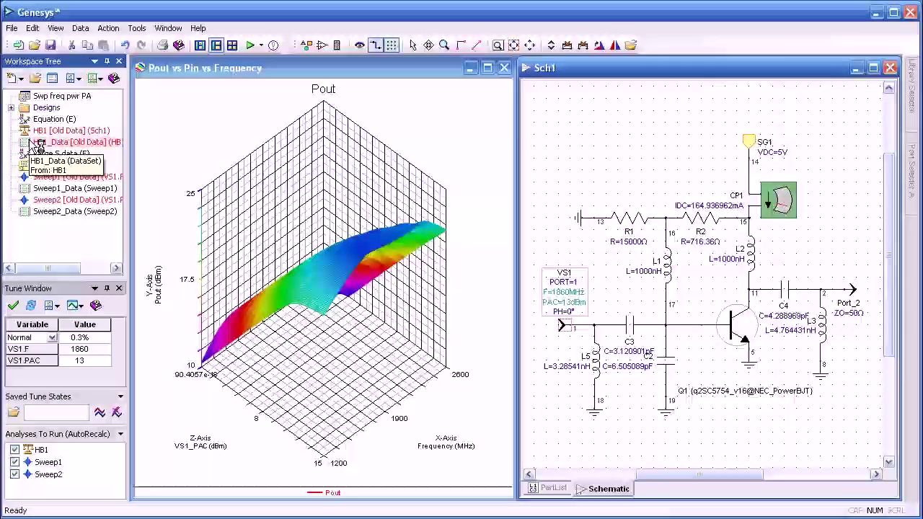
{"action": "double_click", "coordinate": [39, 143]}
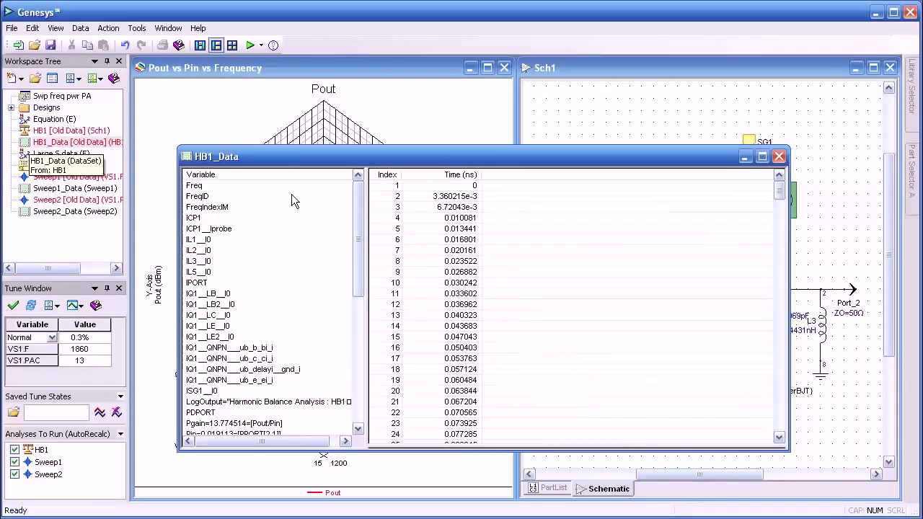
{"action": "left_click_drag", "start_coordinate": [354, 198], "coordinate": [355, 271]}
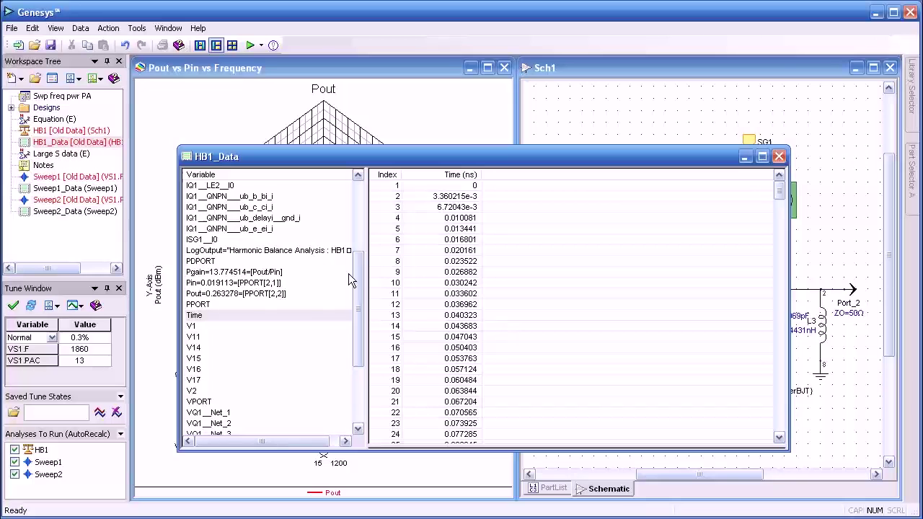
{"action": "left_click", "coordinate": [212, 275]}
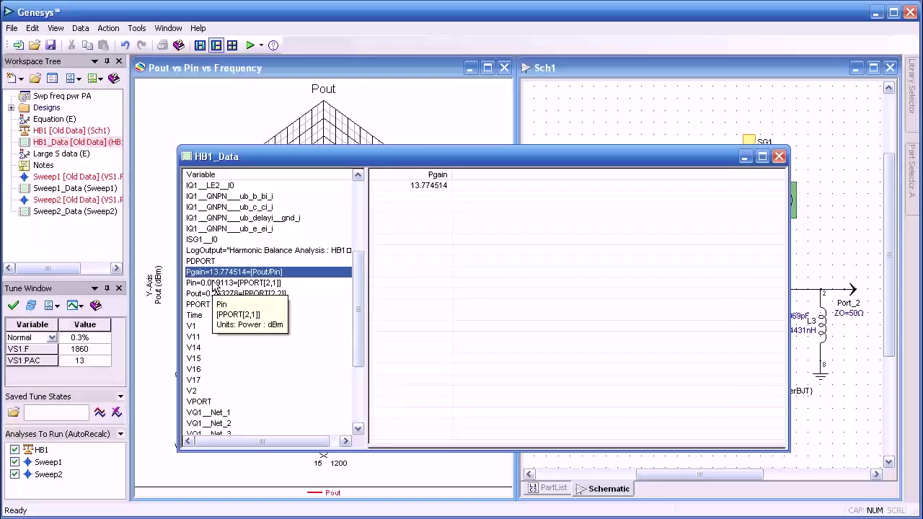
{"action": "left_click", "coordinate": [214, 283]}
{"action": "left_click", "coordinate": [214, 295]}
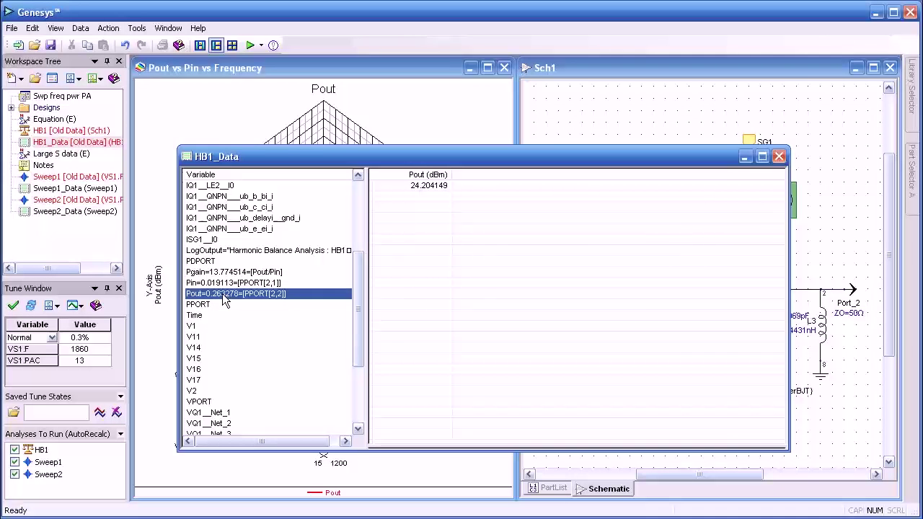
Inspect the Pout and Pin variable properties, then scroll back to the Freq list.
{"action": "double_click", "coordinate": [223, 295]}
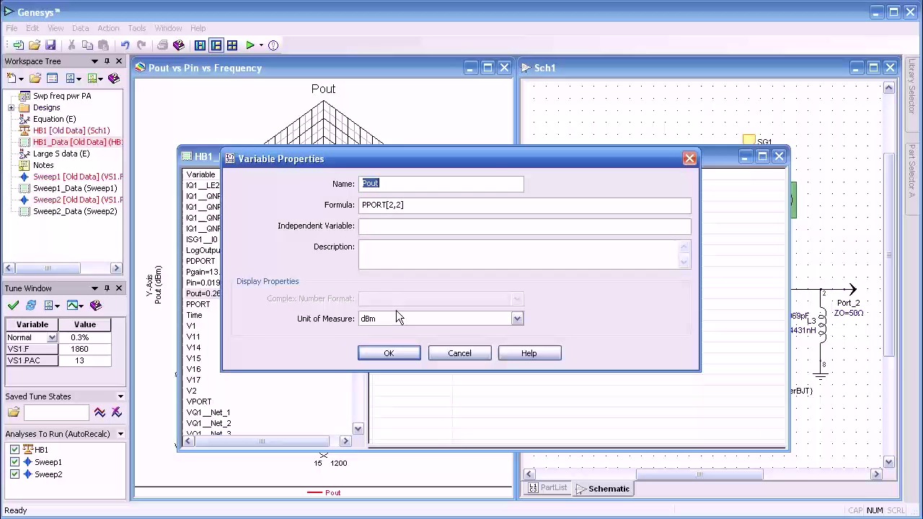
{"action": "left_click", "coordinate": [393, 353]}
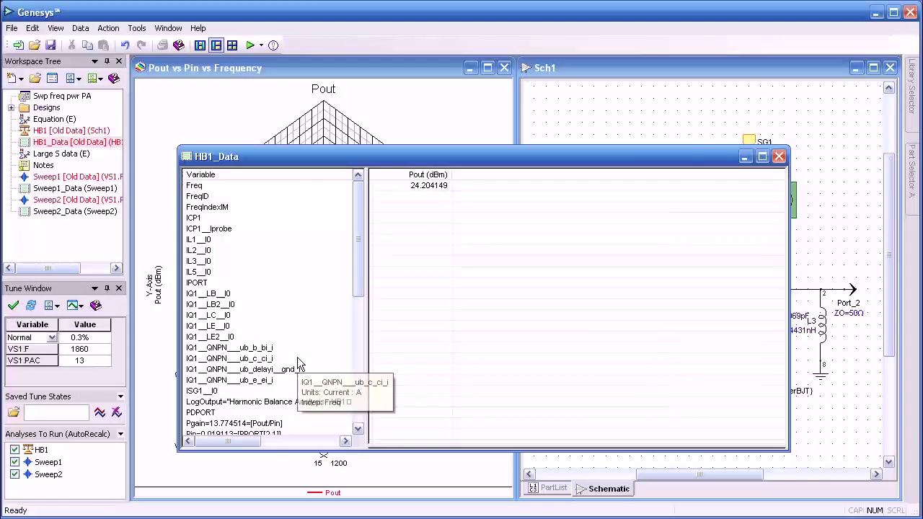
{"action": "left_click_drag", "start_coordinate": [358, 272], "coordinate": [358, 327]}
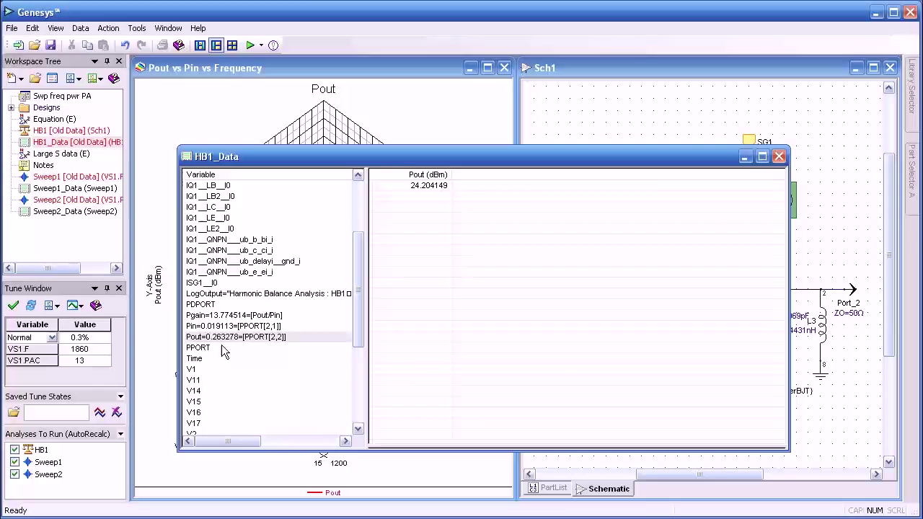
{"action": "double_click", "coordinate": [216, 326]}
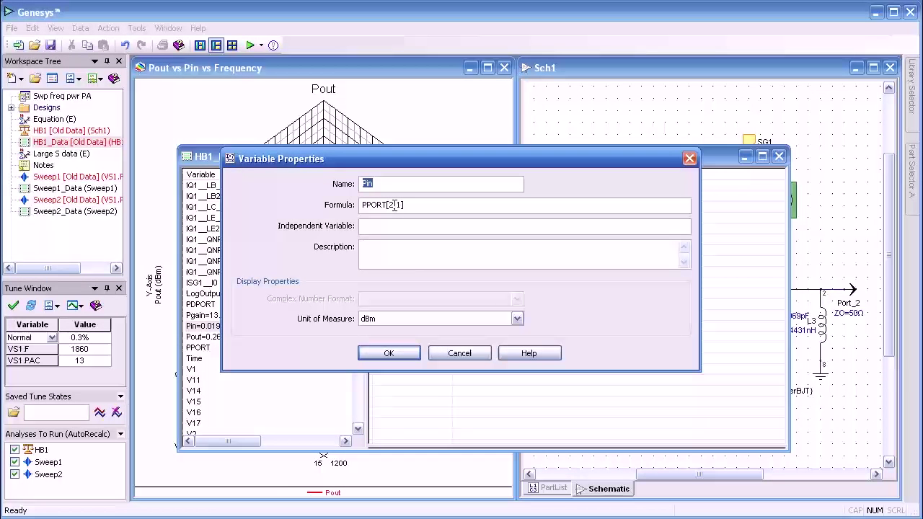
{"action": "left_click", "coordinate": [387, 353]}
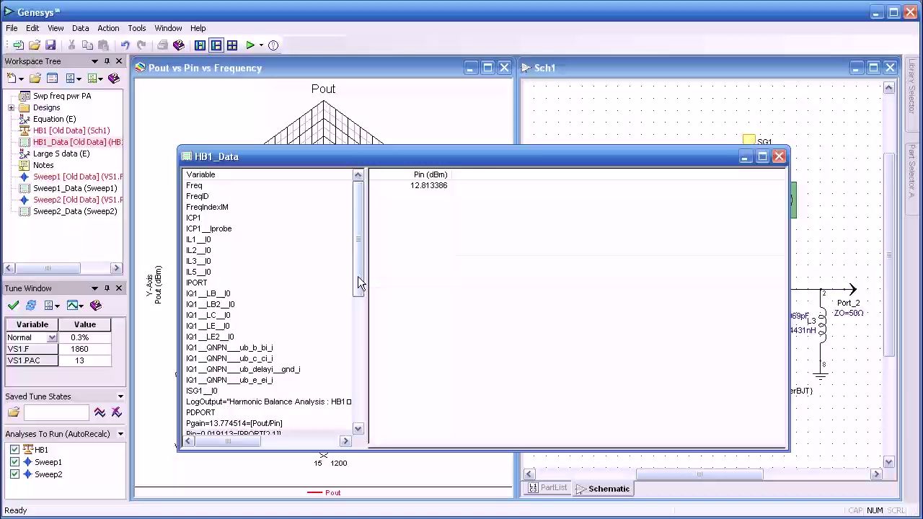
{"action": "left_click_drag", "start_coordinate": [358, 276], "coordinate": [359, 304]}
{"action": "left_click_drag", "start_coordinate": [362, 256], "coordinate": [351, 199]}
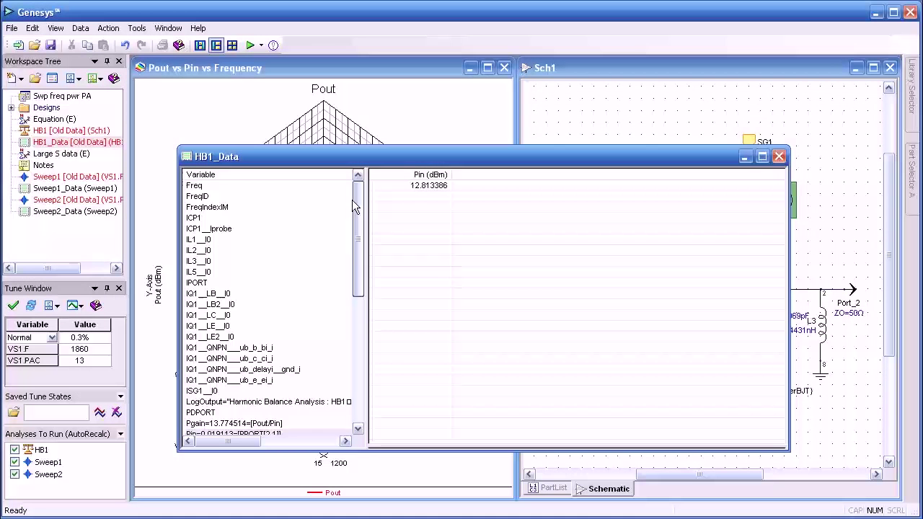
Show the Freq values and select the 0 MHz and 1860 MHz entries.
{"action": "left_click", "coordinate": [193, 186]}
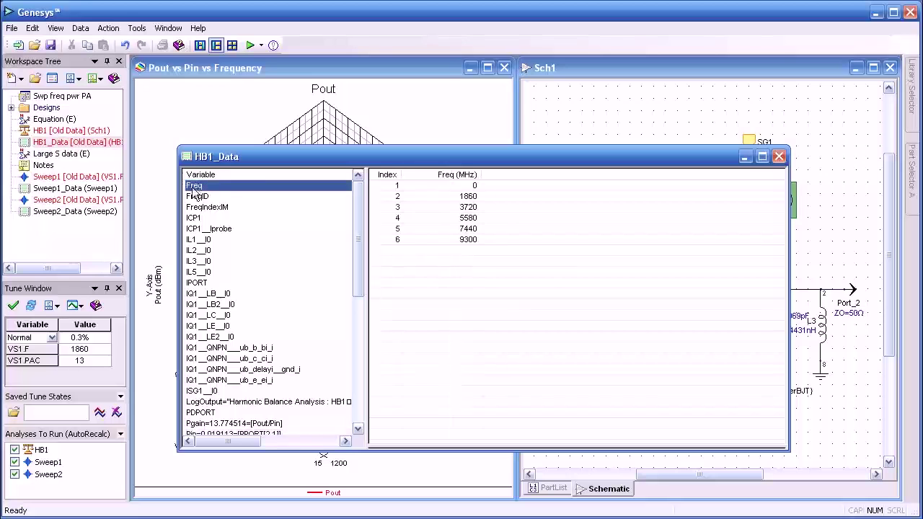
{"action": "left_click", "coordinate": [396, 187]}
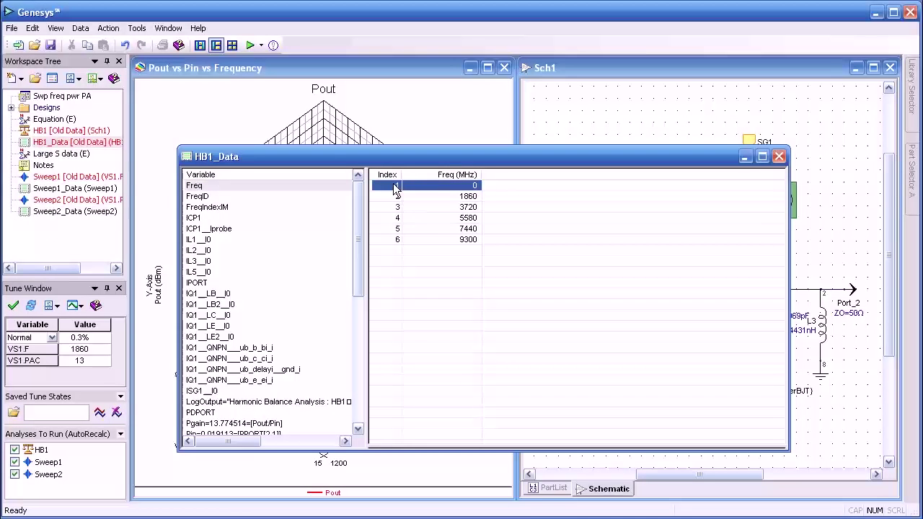
{"action": "left_click", "coordinate": [396, 199]}
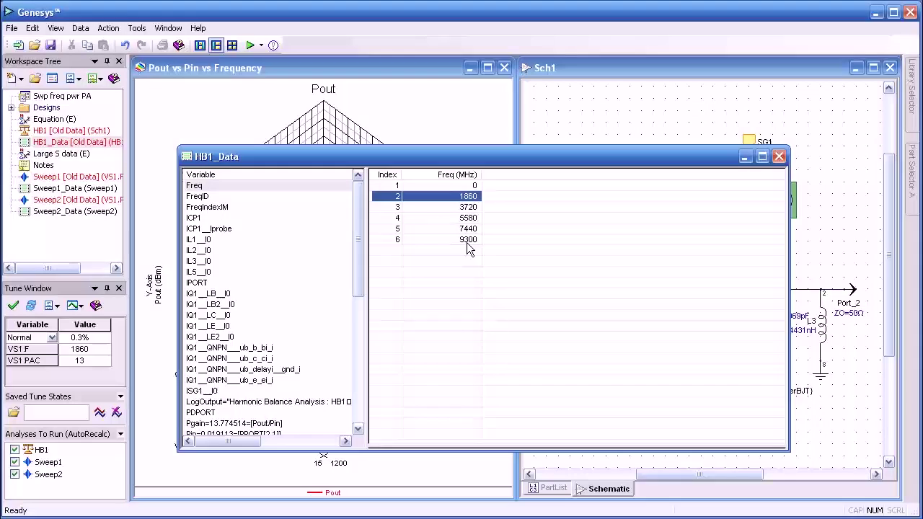
Inspect Pgain's properties: value 13.774514, defined by the formula Pout/Pin.
{"action": "left_click_drag", "start_coordinate": [359, 237], "coordinate": [357, 302]}
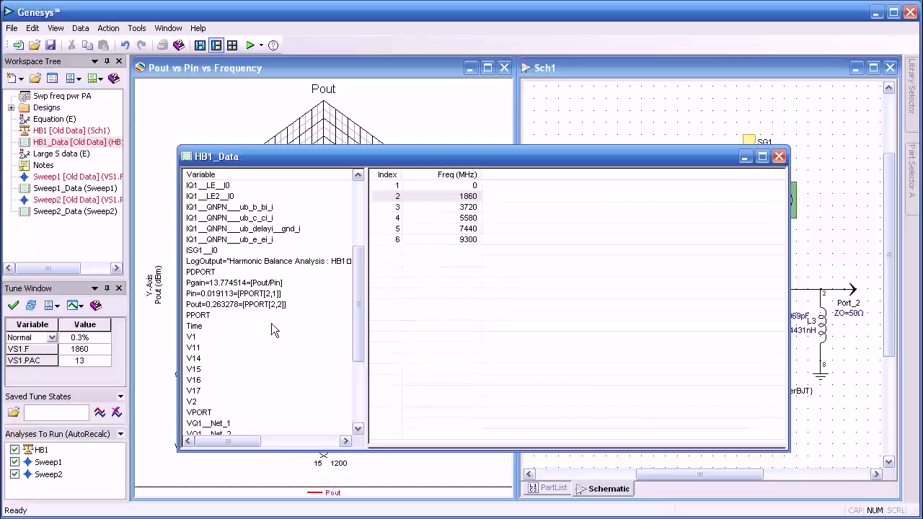
{"action": "left_click", "coordinate": [218, 284]}
{"action": "double_click", "coordinate": [218, 285]}
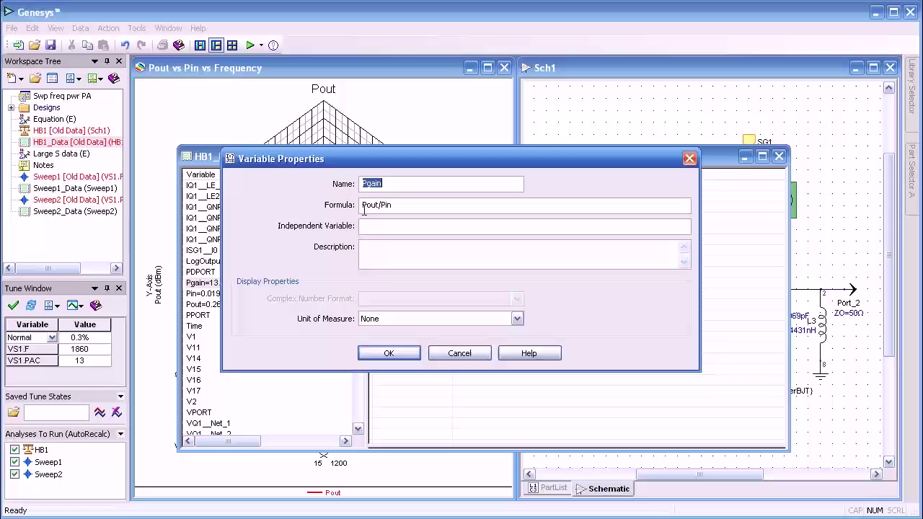
{"action": "left_click", "coordinate": [388, 353]}
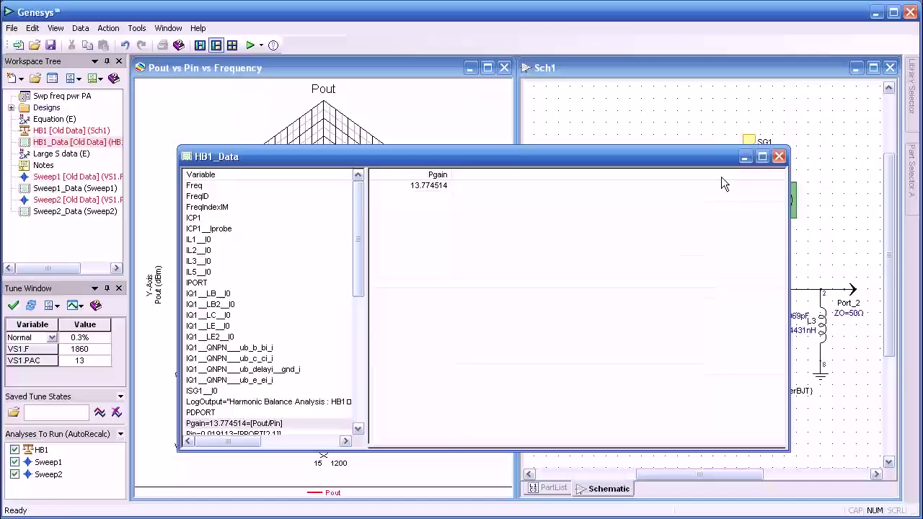
Close the HB1_Data window to return to the Pout surface and the Sch1 schematic.
{"action": "left_click", "coordinate": [779, 157]}
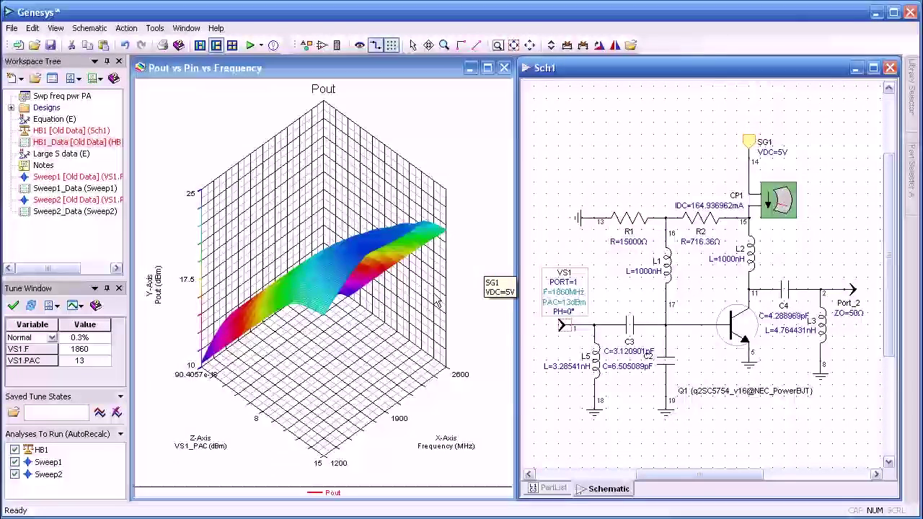